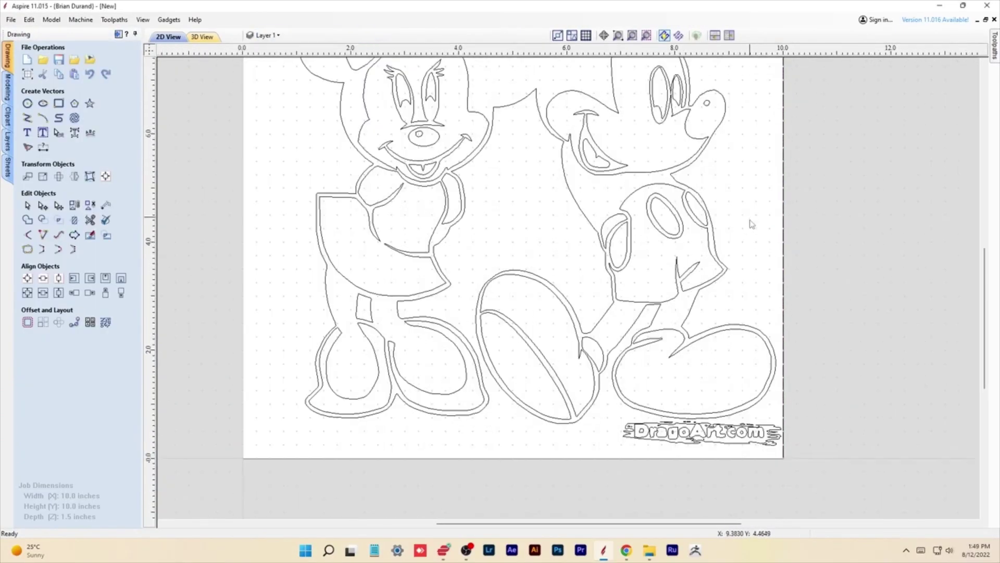
# Place two 1-inch-radius pentagons, at the sheet centre (5, 5) and just above at (5, 7.72)
pyautogui.rightClick(344, 180)
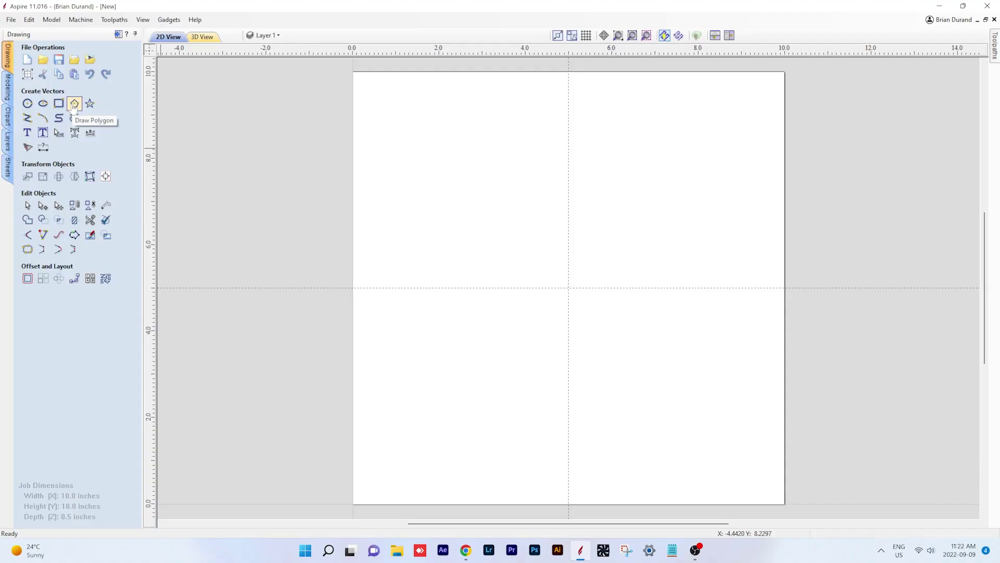
pyautogui.click(73, 104)
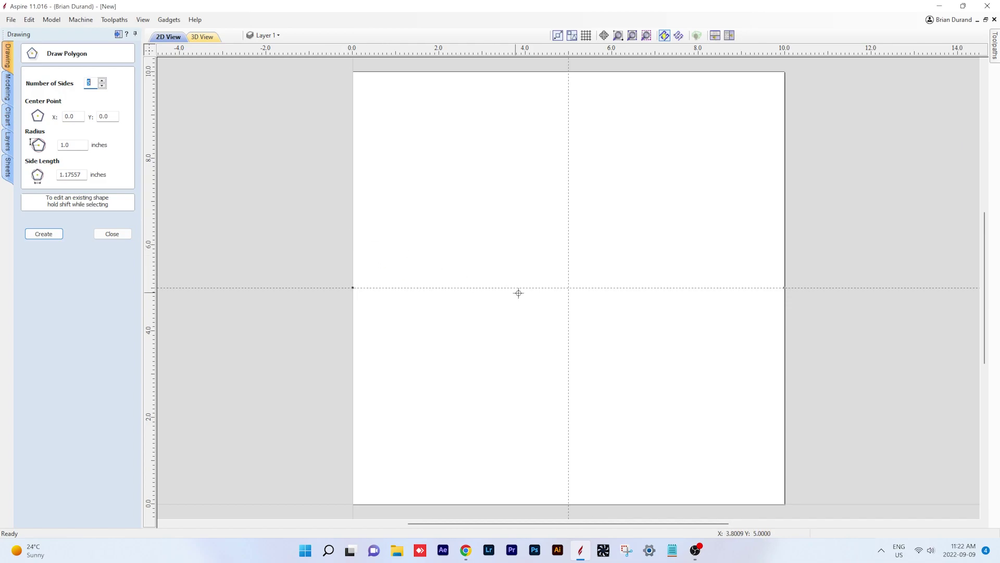
pyautogui.click(569, 288)
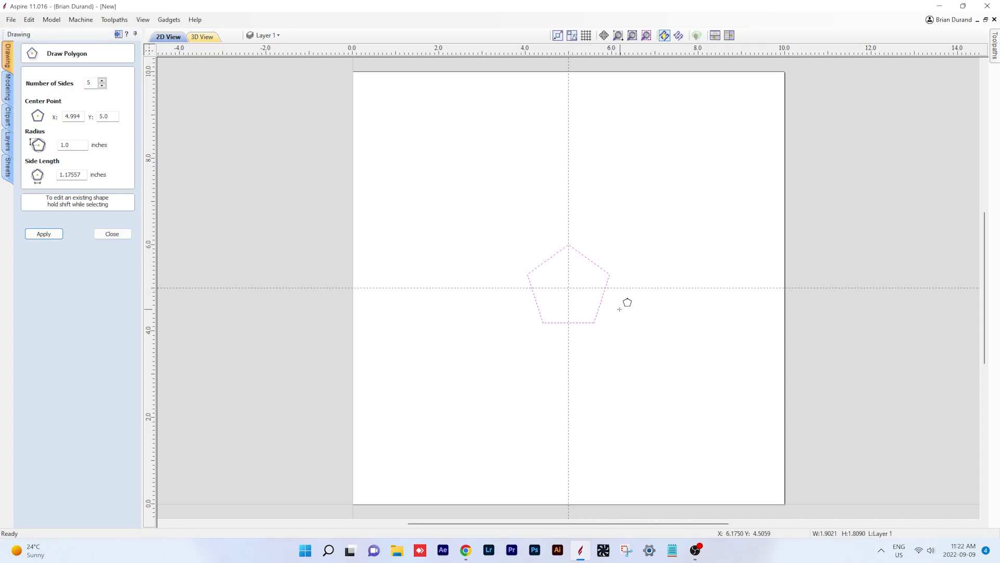
pyautogui.click(568, 169)
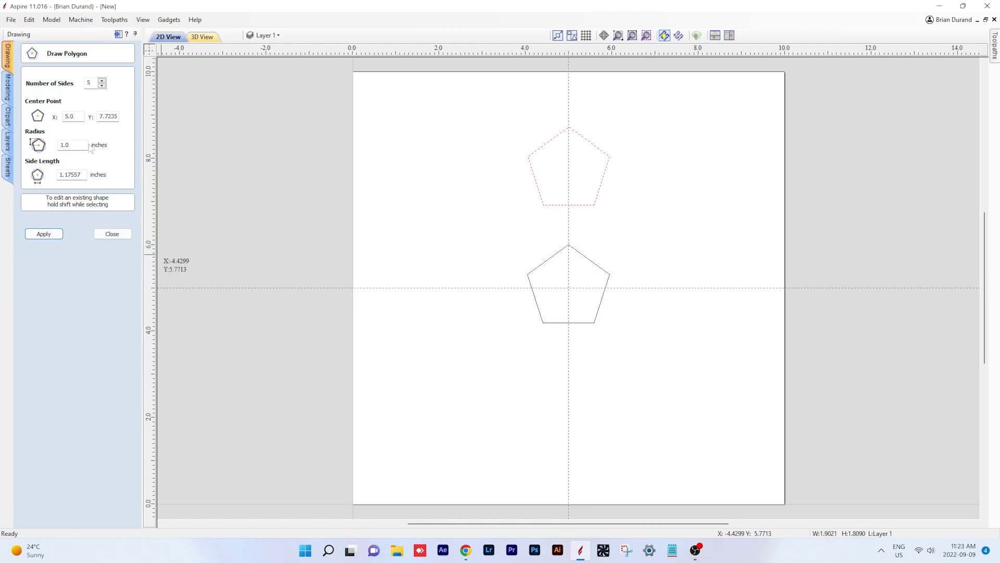
pyautogui.click(113, 233)
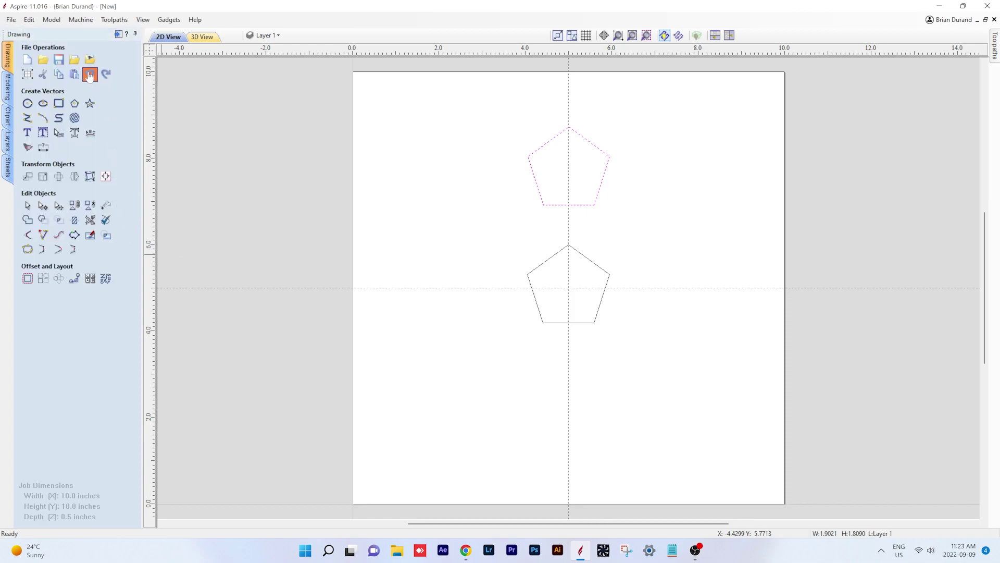
# Undo the small pentagons and create one pentagon centred at (5, 5) with 5-inch sides
pyautogui.click(89, 74)
pyautogui.click(90, 74)
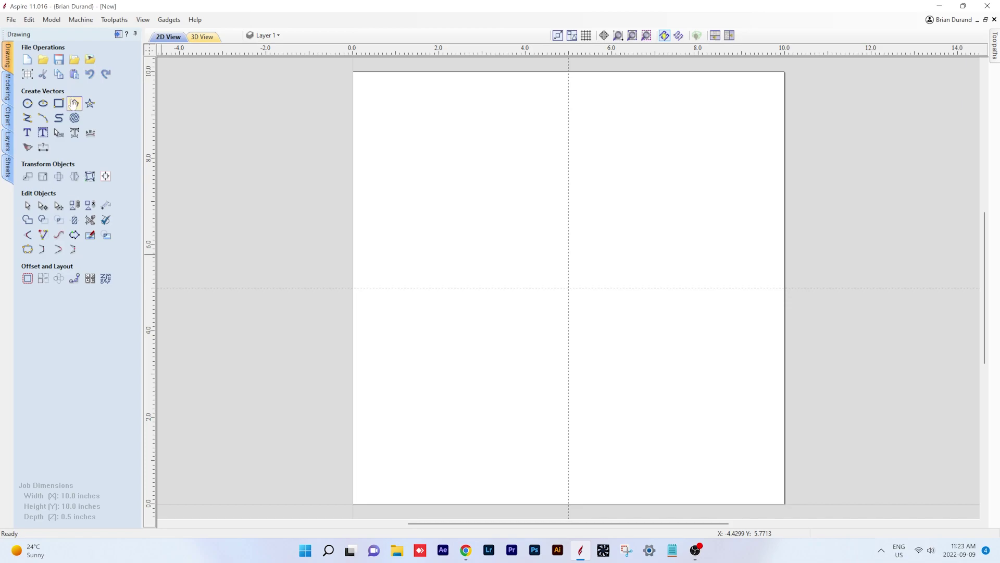
pyautogui.click(75, 103)
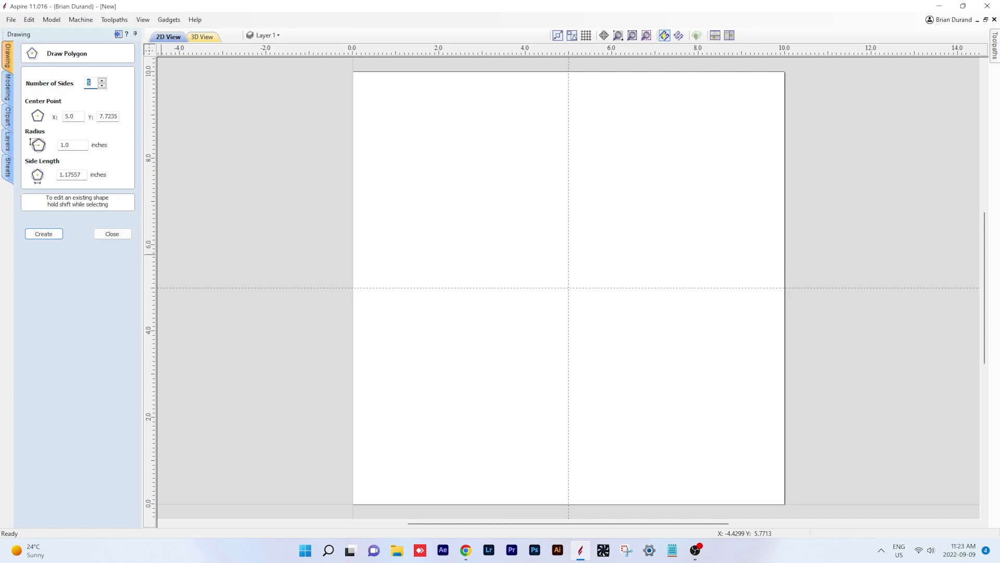
pyautogui.click(108, 117)
pyautogui.write('5')
pyautogui.click(70, 145)
pyautogui.write('5')
pyautogui.click(71, 174)
pyautogui.write('5')
pyautogui.click(56, 235)
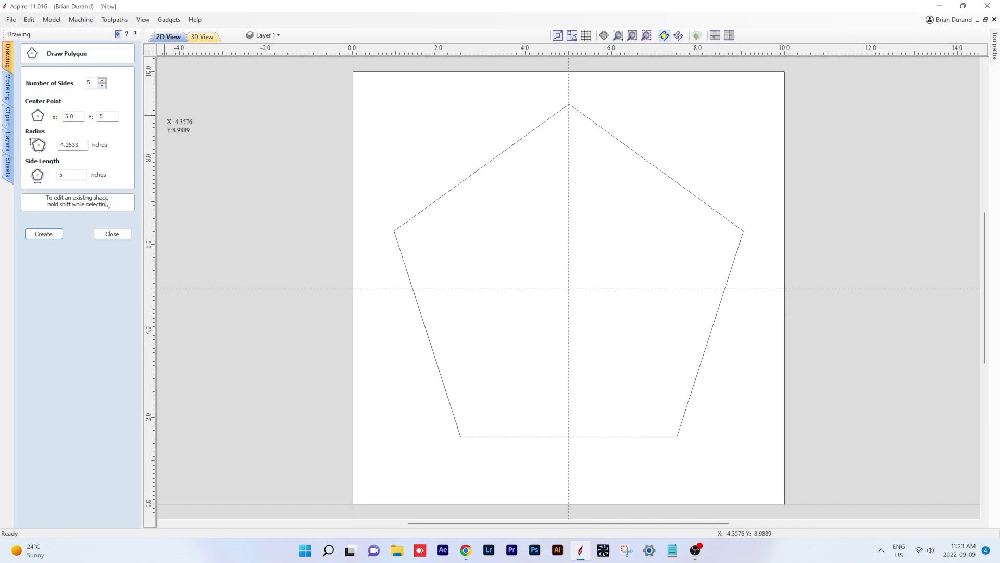
pyautogui.click(111, 234)
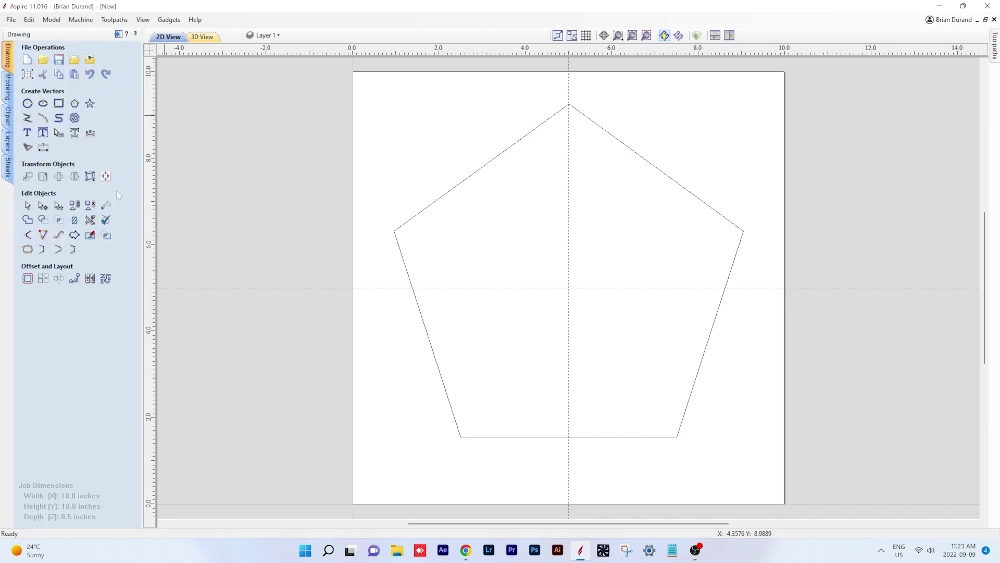
# Undo the pentagon, then try a square and a triangle with Draw Polygon
pyautogui.click(89, 74)
pyautogui.click(76, 103)
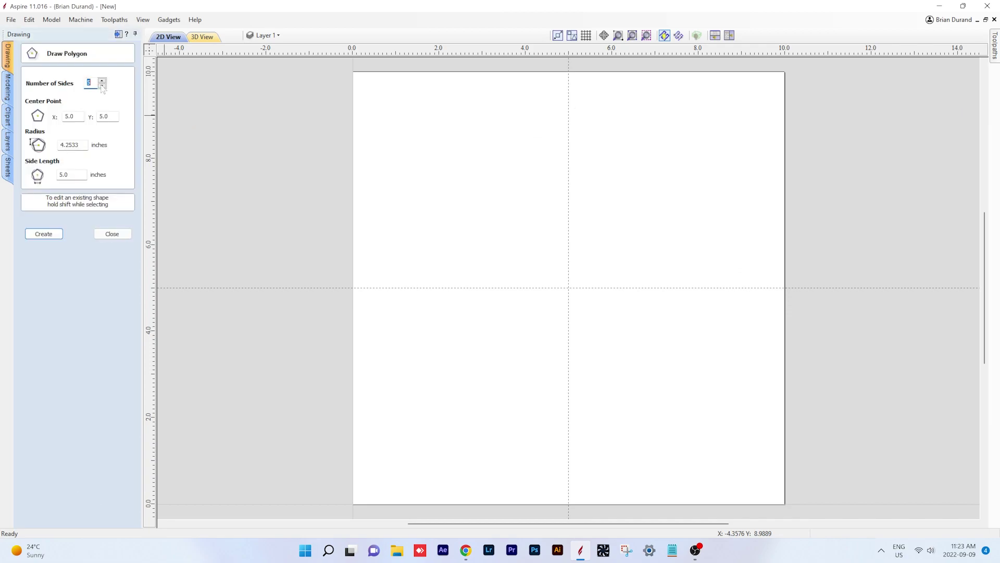
pyautogui.click(58, 234)
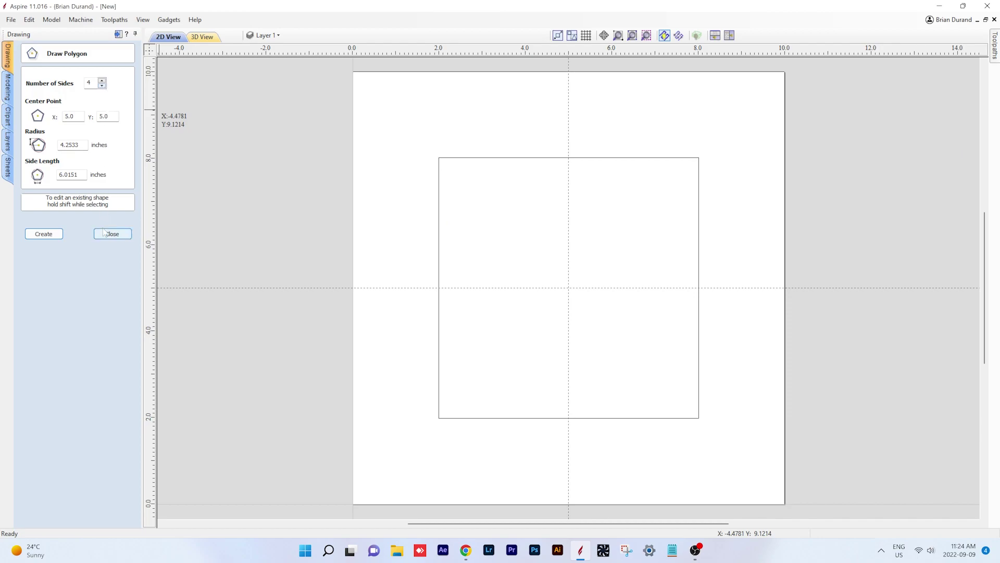
pyautogui.hotkey('ctrl', 'z')
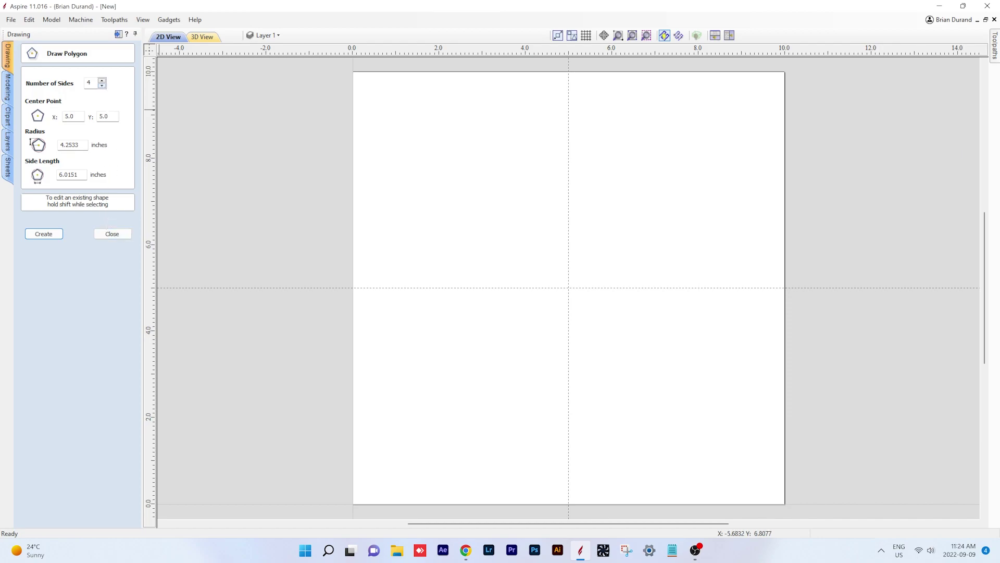
pyautogui.click(102, 86)
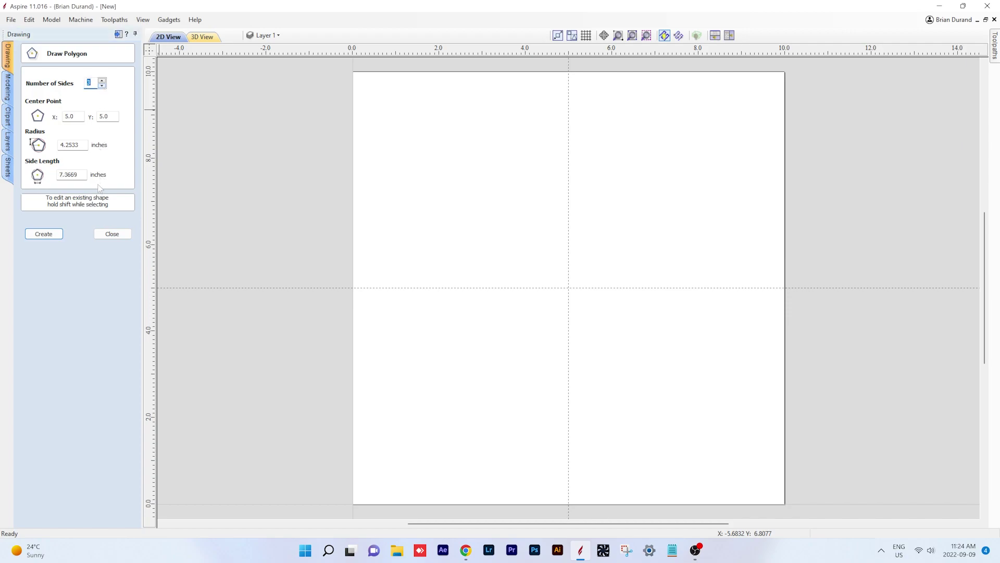
pyautogui.click(59, 233)
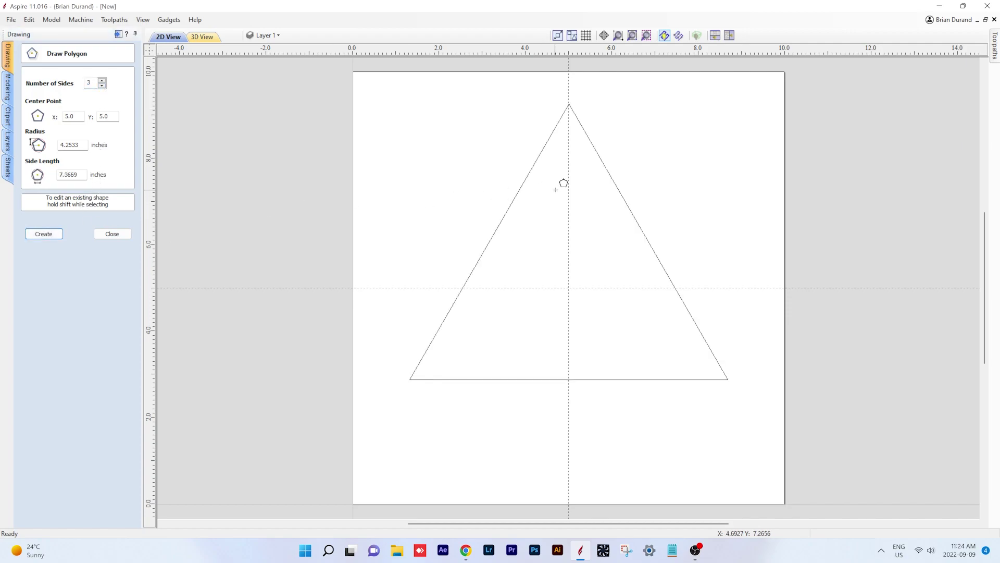
# Step the side count through 6, 7 and 8, creating octagon, nine- and ten-sided polygons
pyautogui.click(102, 86)
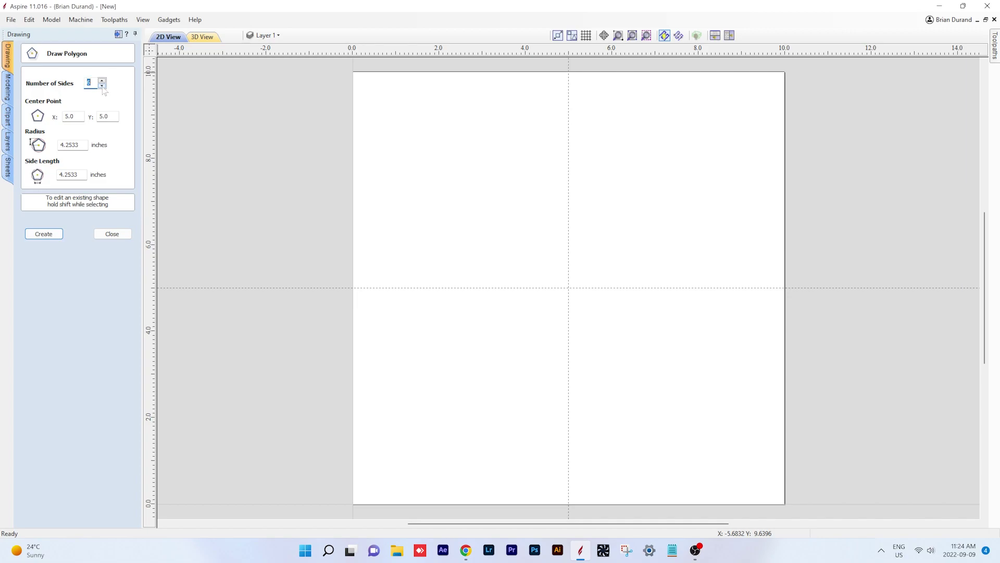
pyautogui.write('6')
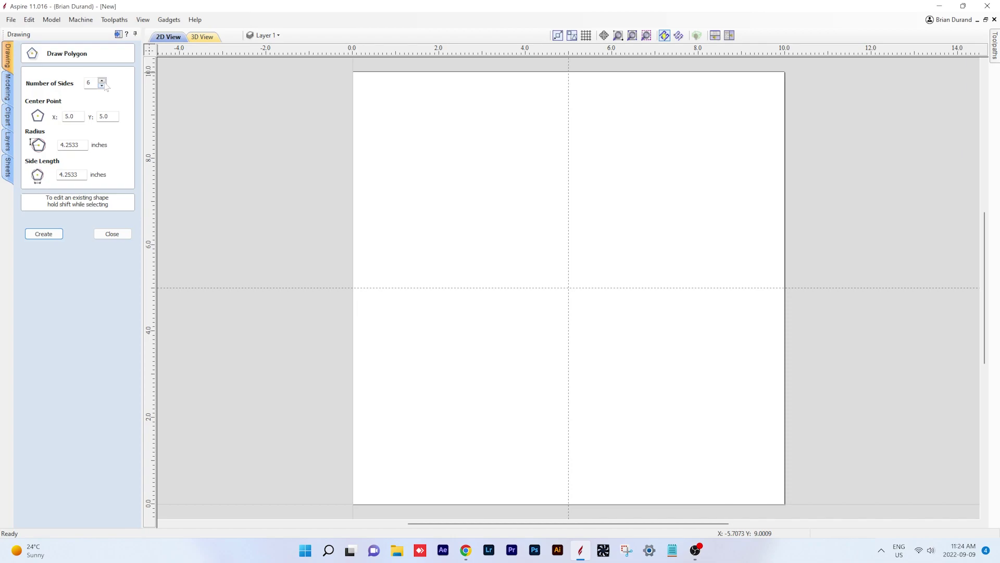
pyautogui.press('Up')
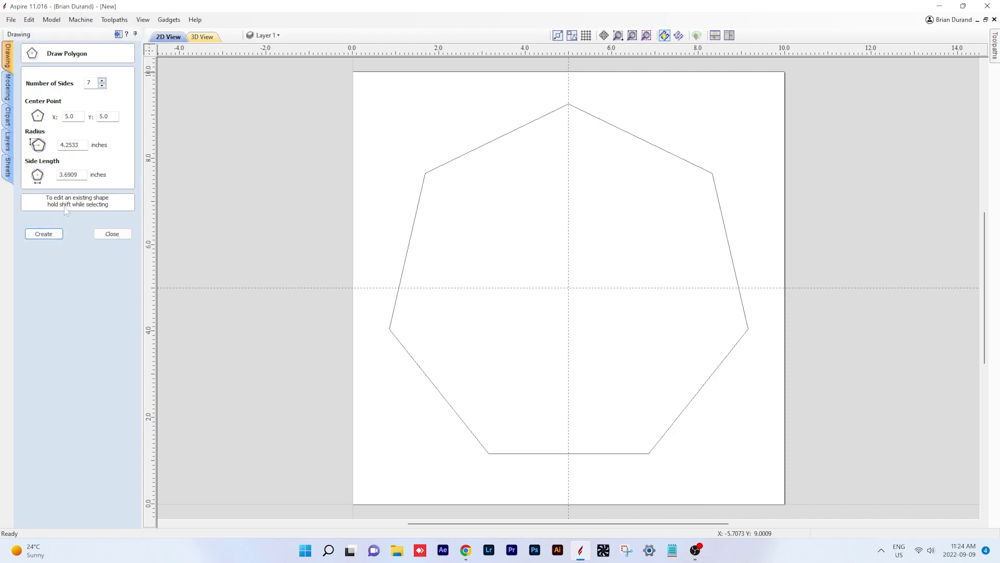
pyautogui.click(102, 80)
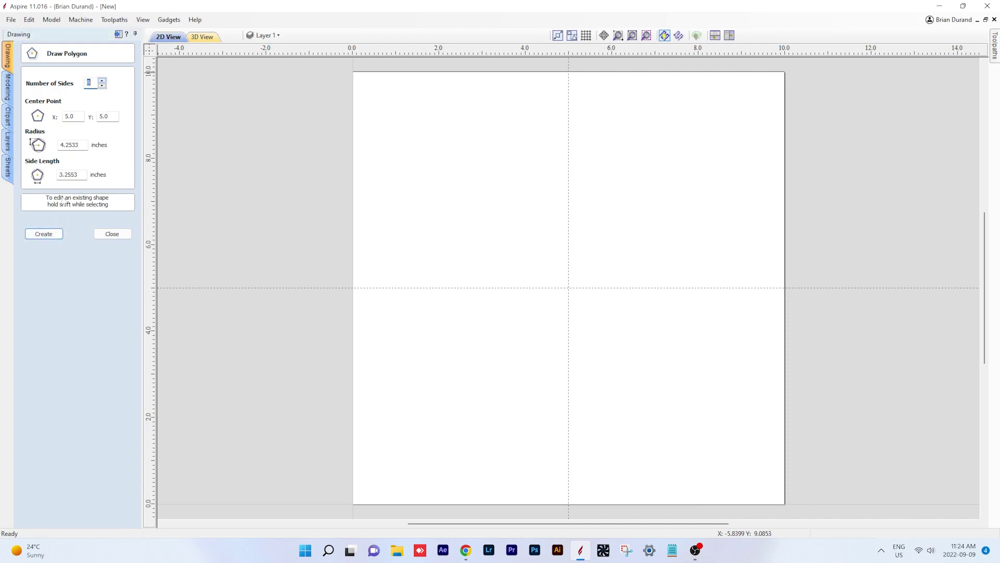
pyautogui.click(58, 234)
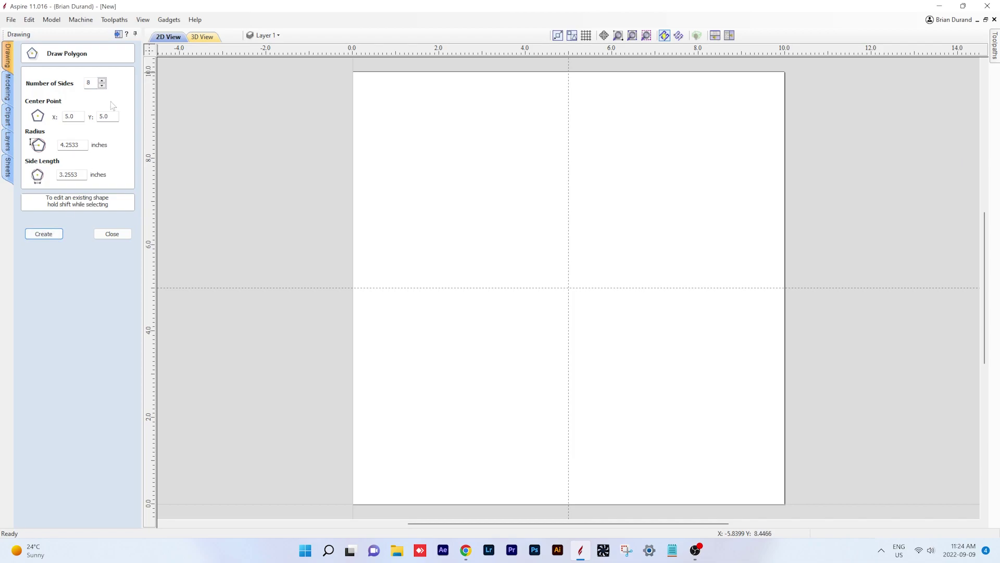
pyautogui.click(102, 80)
pyautogui.click(44, 234)
pyautogui.click(44, 233)
# Create 11-, 12- and 23-sided polygons, then lower the side count to 22
pyautogui.click(102, 81)
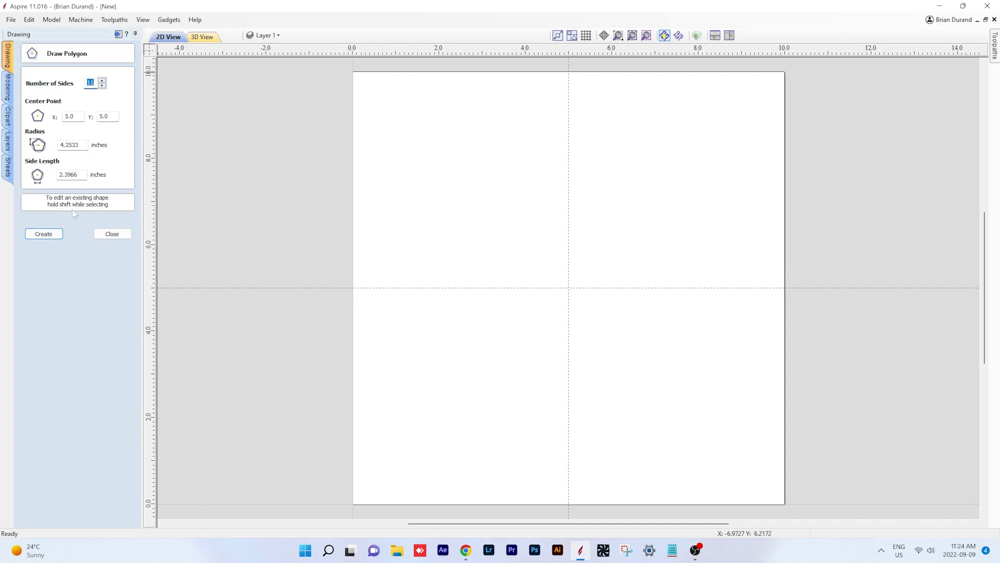
pyautogui.click(62, 234)
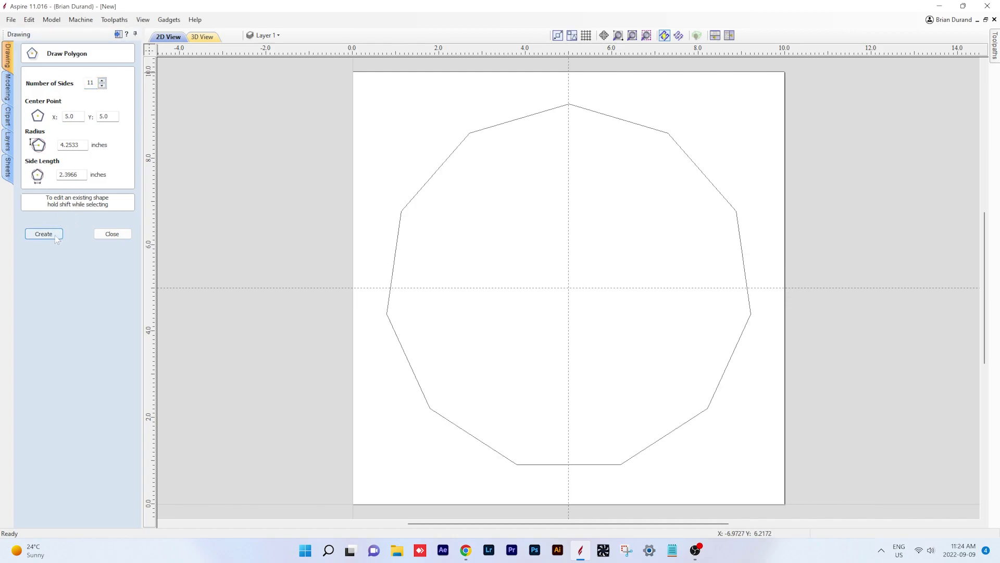
pyautogui.click(102, 80)
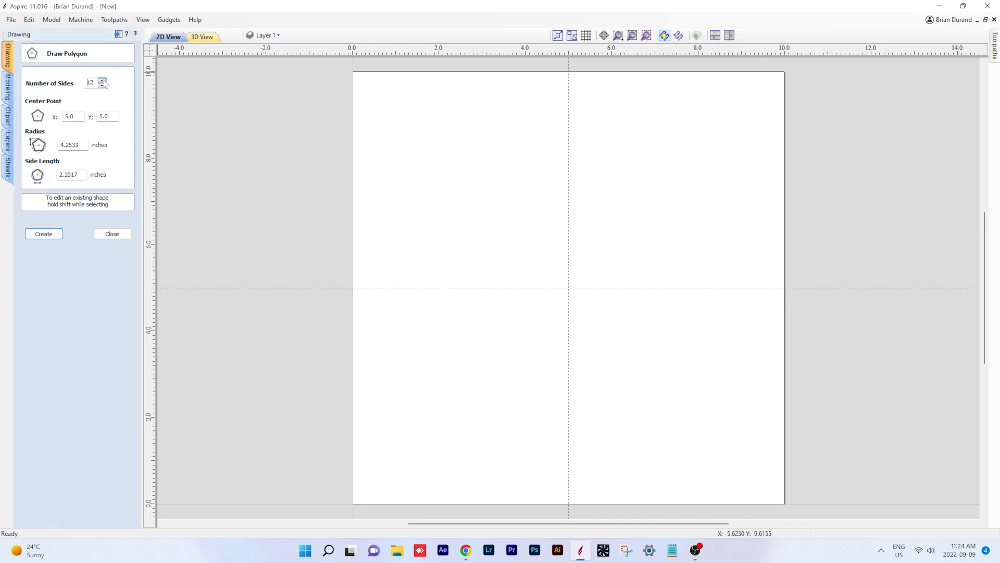
pyautogui.click(52, 234)
pyautogui.click(102, 81)
pyautogui.click(102, 80)
pyautogui.click(102, 80)
pyautogui.click(44, 233)
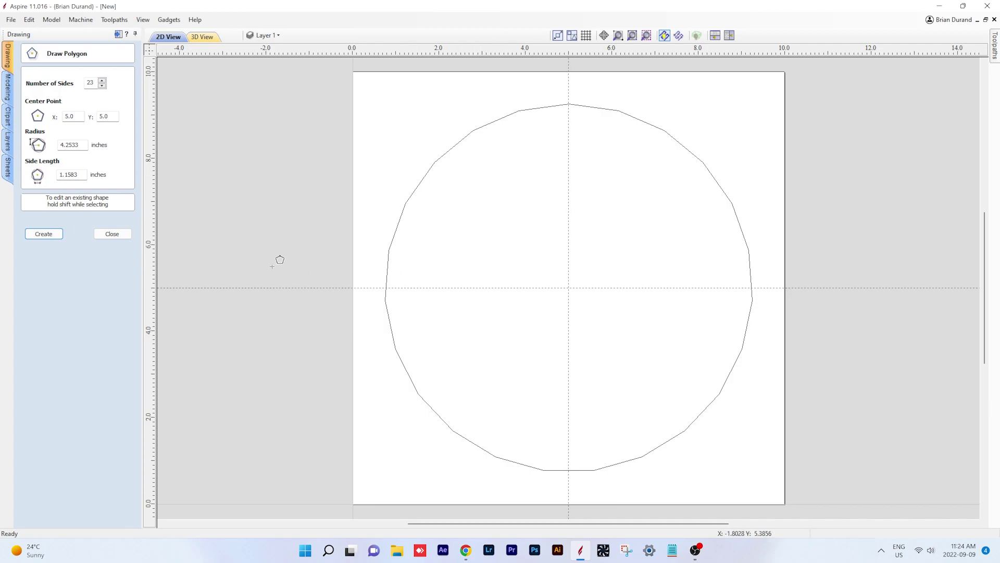
pyautogui.click(102, 86)
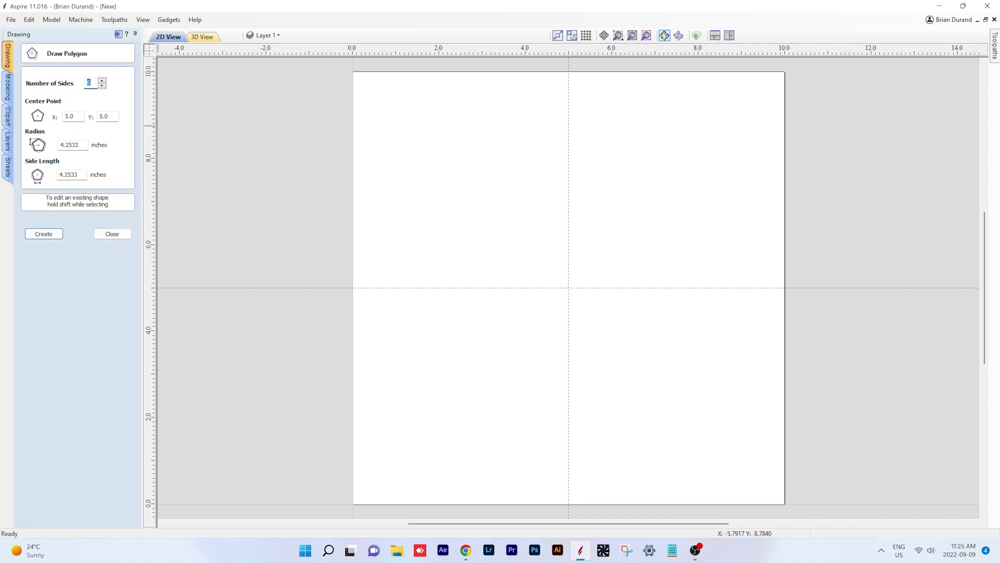
# Create a hexagon centred at the origin (0, 0), then remove it
pyautogui.press('Tab')
pyautogui.write('0')
pyautogui.press('Tab')
pyautogui.write('0')
pyautogui.click(62, 235)
pyautogui.scroll(-3, 418, 353)
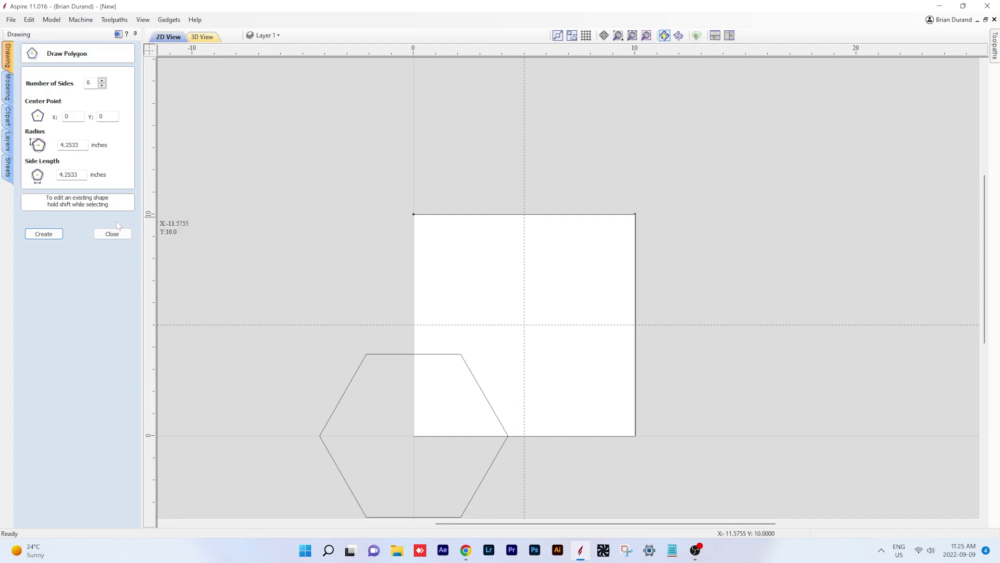
pyautogui.click(102, 233)
pyautogui.click(111, 234)
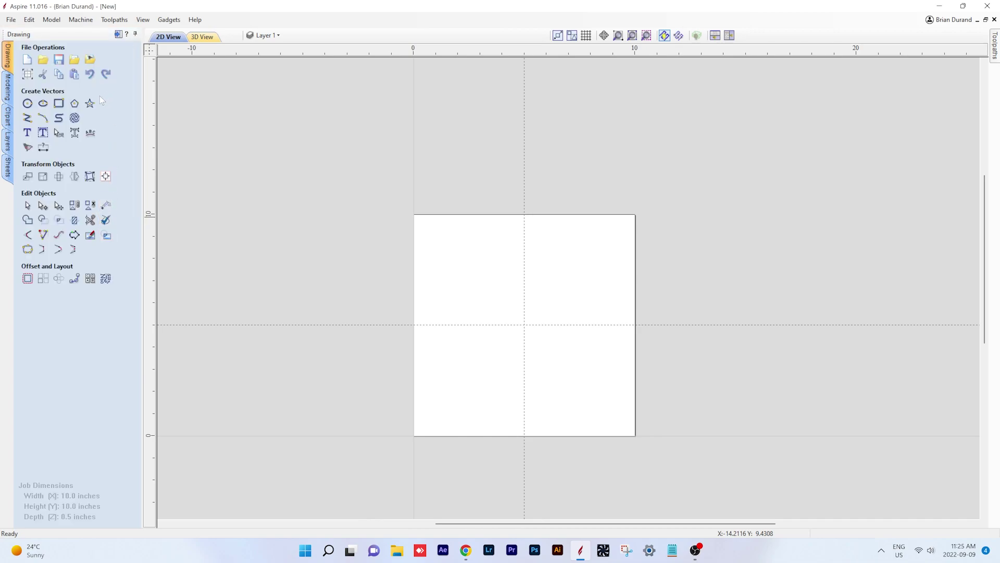
# Create a 5-sided polygon centred at (5, 5) with 5-inch sides
pyautogui.click(75, 105)
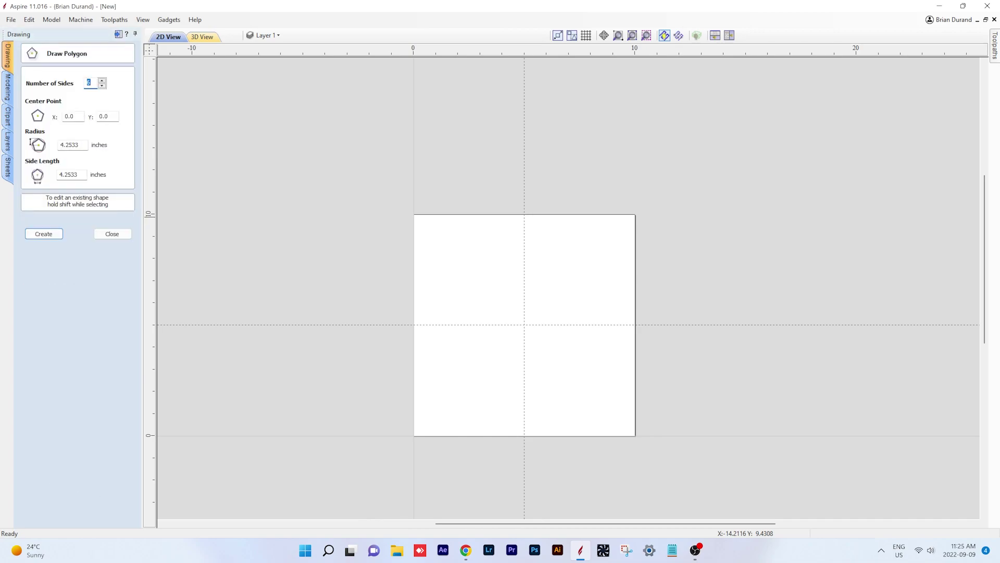
pyautogui.press('Tab')
pyautogui.press('Tab')
pyautogui.write('5')
pyautogui.click(102, 86)
pyautogui.click(58, 234)
pyautogui.scroll(1, 516, 327)
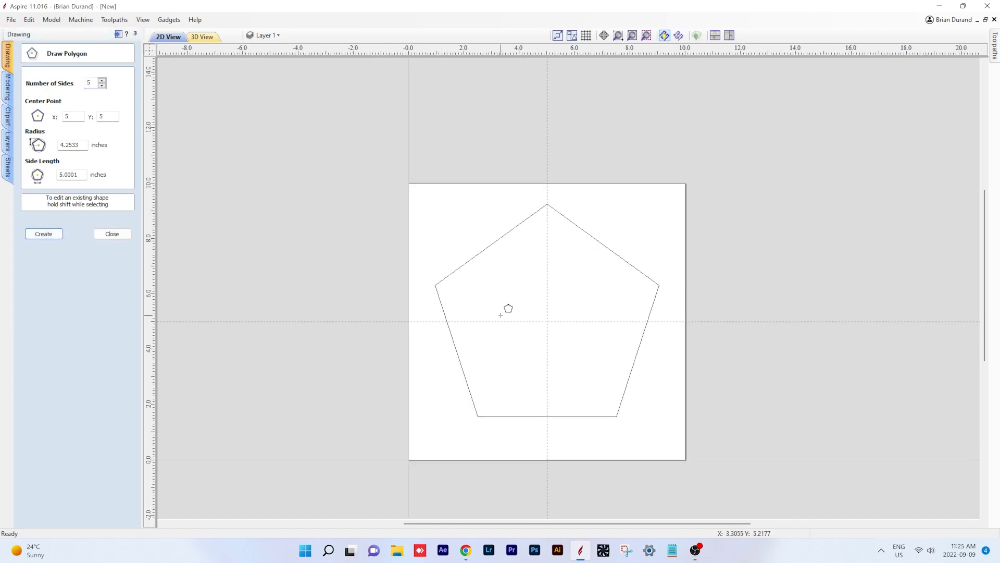
# Show the pentagon's nodes and nudge the left and bottom-left nodes with the arrow keys
pyautogui.click(112, 234)
pyautogui.click(491, 244)
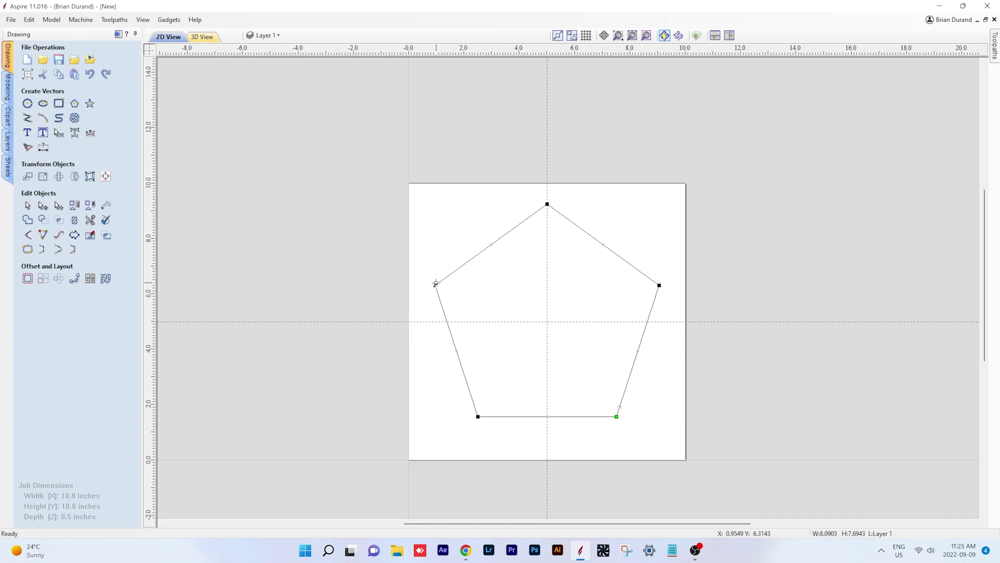
pyautogui.press('Right')
pyautogui.press('Right')
pyautogui.press('Right')
pyautogui.press('Right')
pyautogui.press('Right')
pyautogui.press('Right')
pyautogui.press('Right')
pyautogui.press('Right')
pyautogui.press('Right')
pyautogui.press('Right')
pyautogui.press('Right')
pyautogui.press('Right')
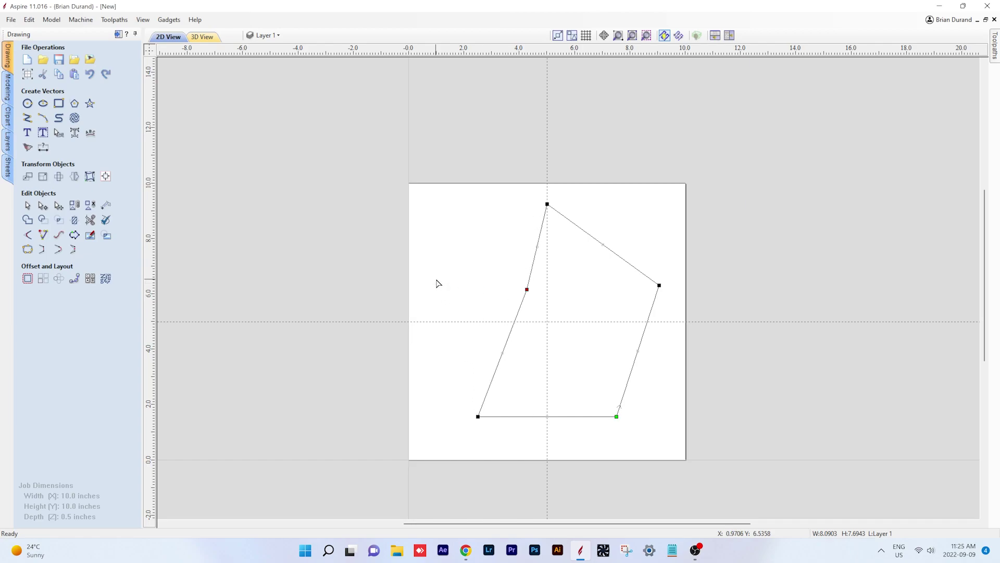
pyautogui.press('Down')
pyautogui.press('Down')
pyautogui.press('Down')
pyautogui.press('Right')
pyautogui.press('Right')
pyautogui.press('Right')
pyautogui.press('Right')
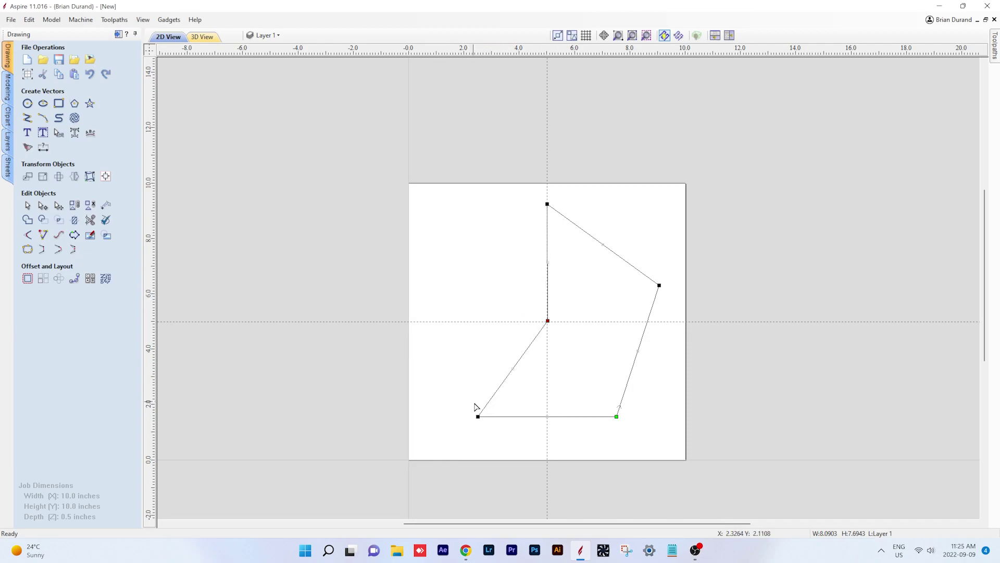
pyautogui.click(477, 415)
pyautogui.press('Up')
pyautogui.press('Up')
pyautogui.press('Up')
pyautogui.press('Up')
pyautogui.press('Up')
pyautogui.press('Up')
pyautogui.press('Up')
pyautogui.press('Up')
pyautogui.press('Up')
pyautogui.press('Up')
pyautogui.press('Up')
pyautogui.press('Up')
pyautogui.press('Up')
pyautogui.press('Up')
pyautogui.press('Up')
pyautogui.press('Up')
pyautogui.press('Up')
pyautogui.press('Up')
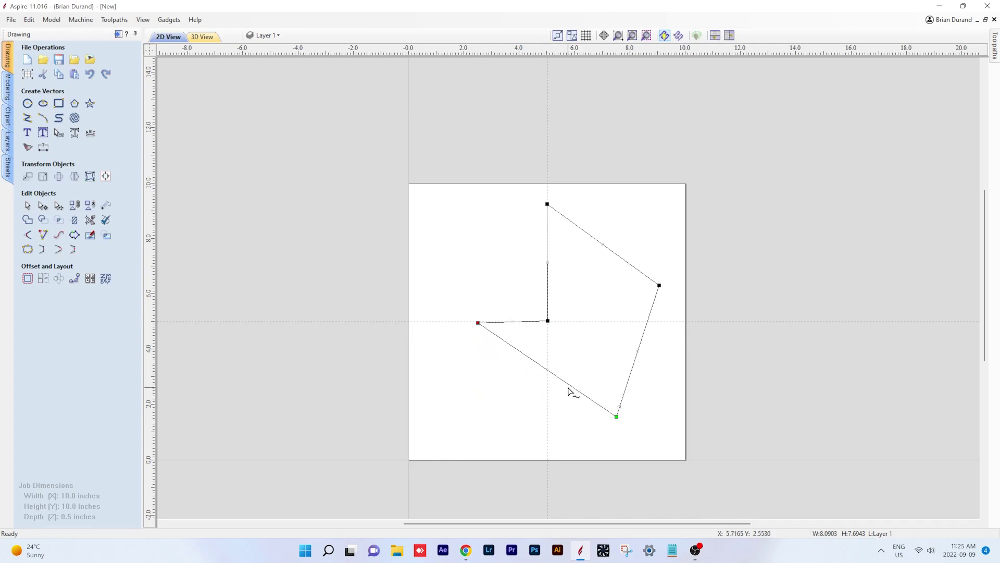
# Nudge the bottom-right node up and right, and the right-hand node left and down
pyautogui.click(619, 415)
pyautogui.press('Right')
pyautogui.press('Right')
pyautogui.press('Right')
pyautogui.press('Right')
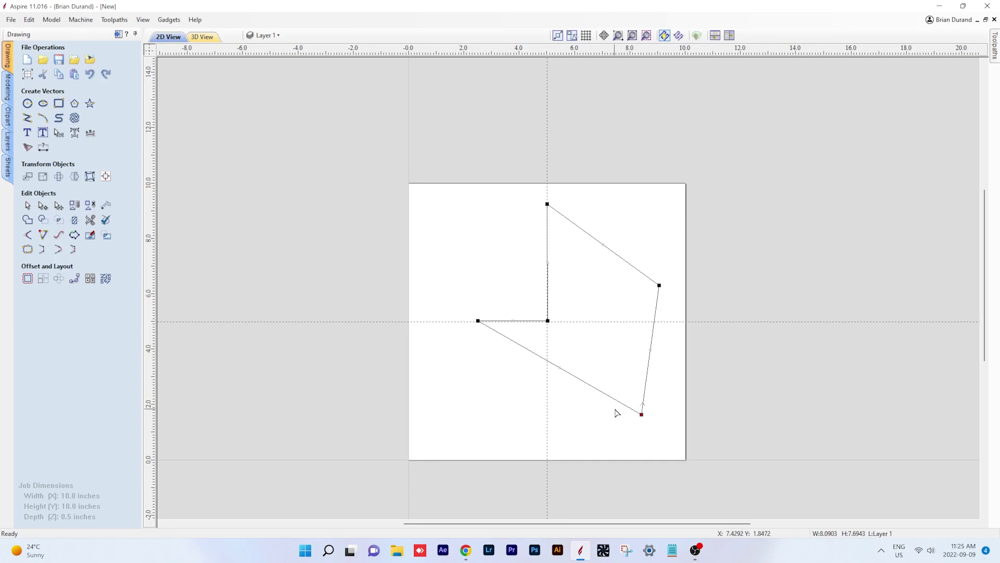
pyautogui.press('Up')
pyautogui.press('Up')
pyautogui.press('Up')
pyautogui.press('Up')
pyautogui.press('Up')
pyautogui.press('Up')
pyautogui.press('Up')
pyautogui.press('Up')
pyautogui.press('Up')
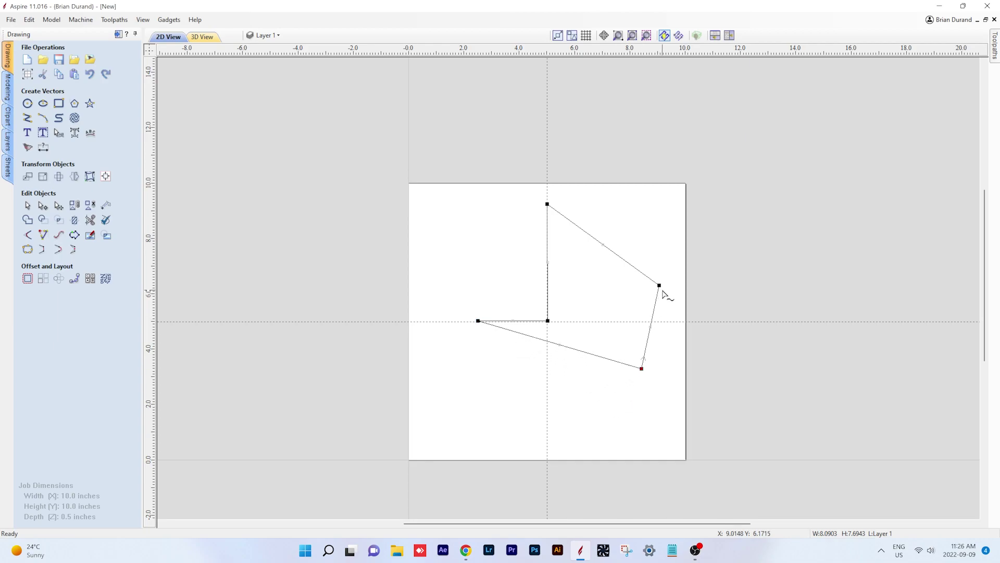
pyautogui.click(660, 286)
pyautogui.press('Left')
pyautogui.press('Left')
pyautogui.press('Left')
pyautogui.press('Left')
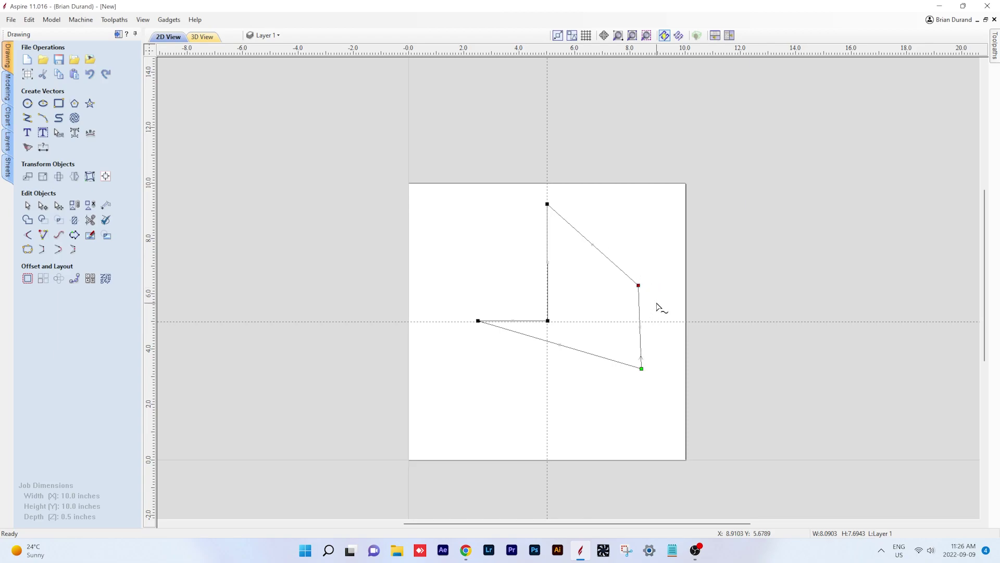
pyautogui.press('Left')
pyautogui.press('Left')
pyautogui.press('Left')
pyautogui.press('Left')
pyautogui.press('Left')
pyautogui.press('Left')
pyautogui.press('Left')
pyautogui.press('Left')
pyautogui.press('Left')
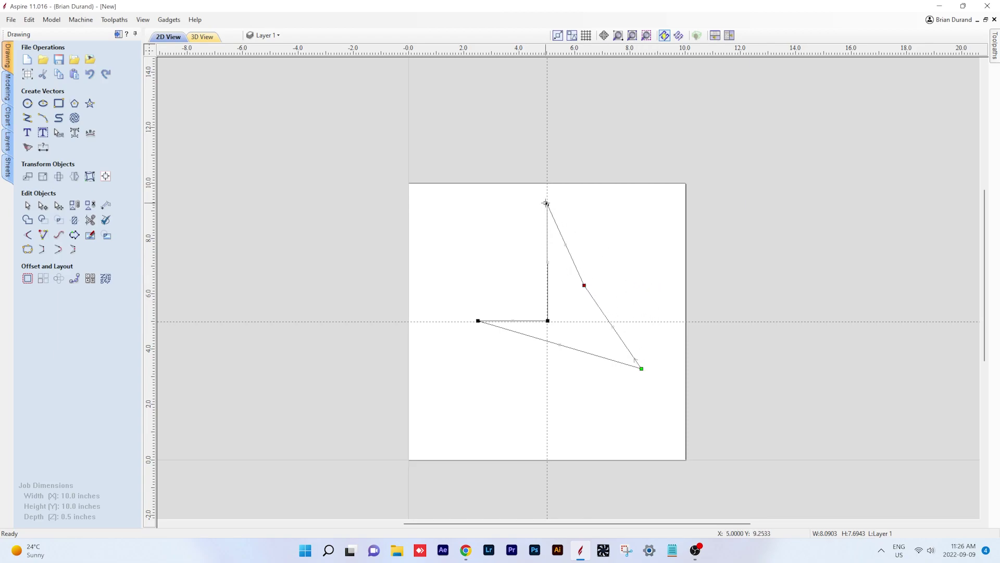
pyautogui.press('Down')
pyautogui.press('Down')
pyautogui.press('Down')
# Drag a corner toward the top point, then insert and adjust a new node on the lower edge
pyautogui.moveTo(548, 321); pyautogui.dragTo(541, 293)
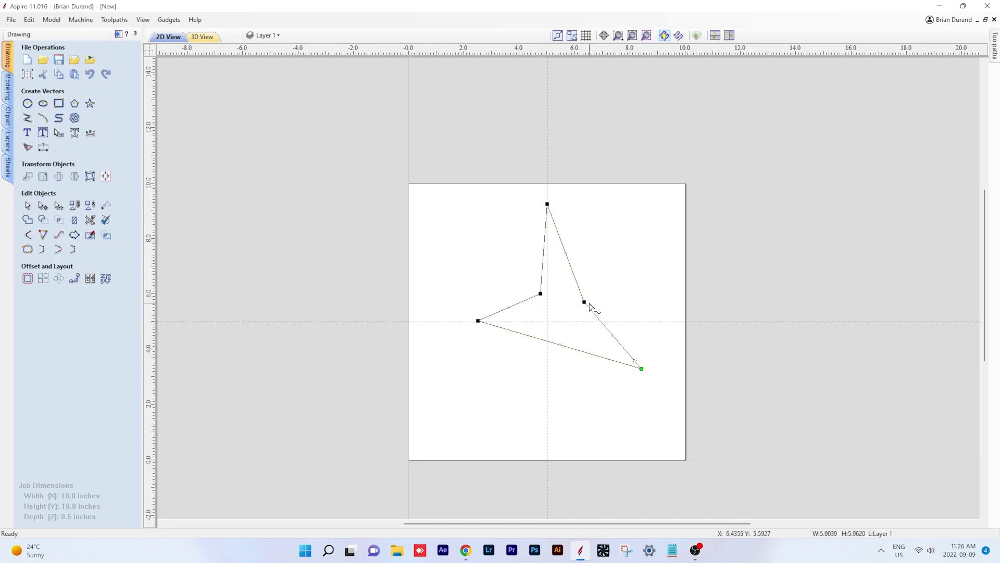
pyautogui.doubleClick(553, 344)
pyautogui.moveTo(554, 343); pyautogui.dragTo(557, 339)
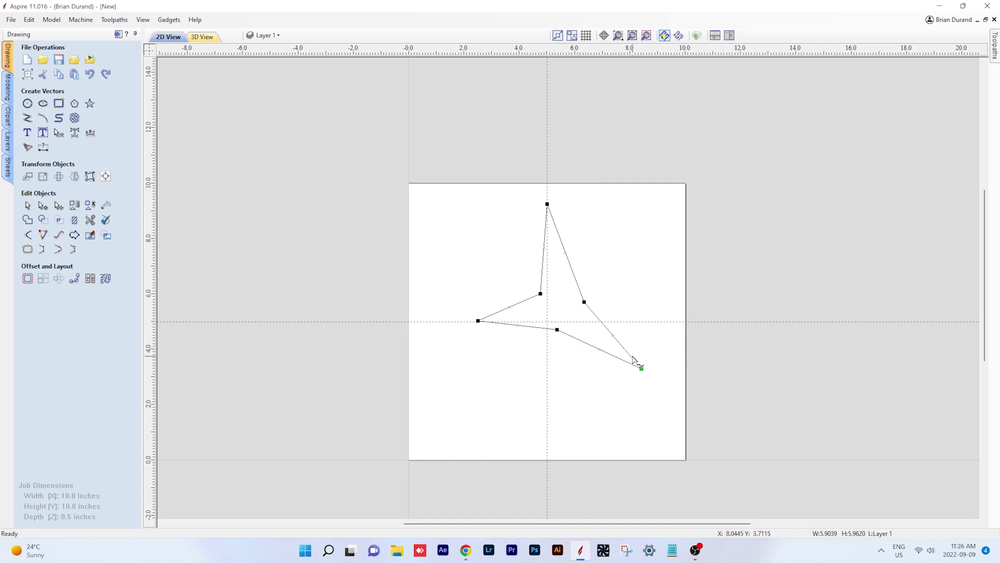
pyautogui.moveTo(584, 302); pyautogui.dragTo(533, 295)
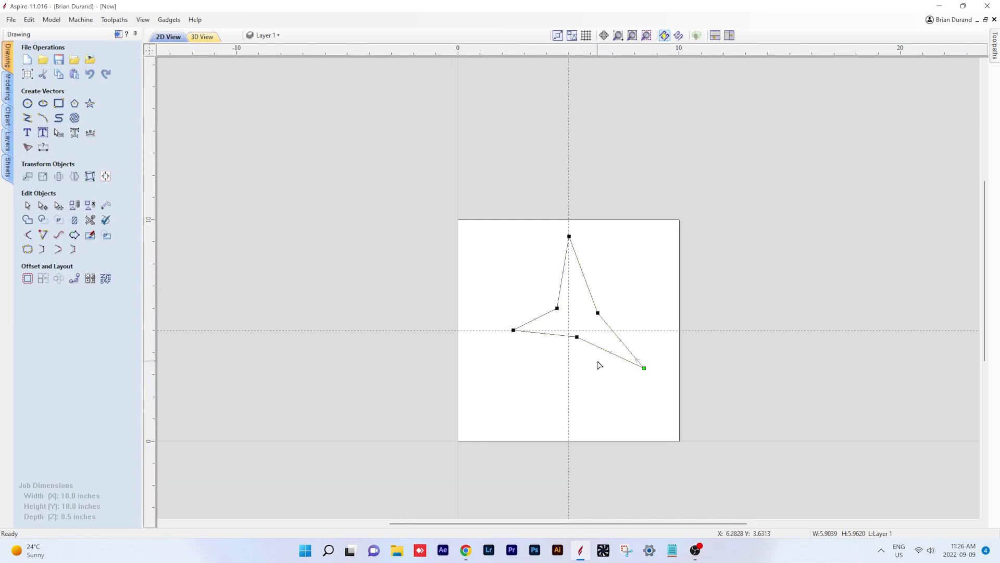
pyautogui.scroll(1, 595, 354)
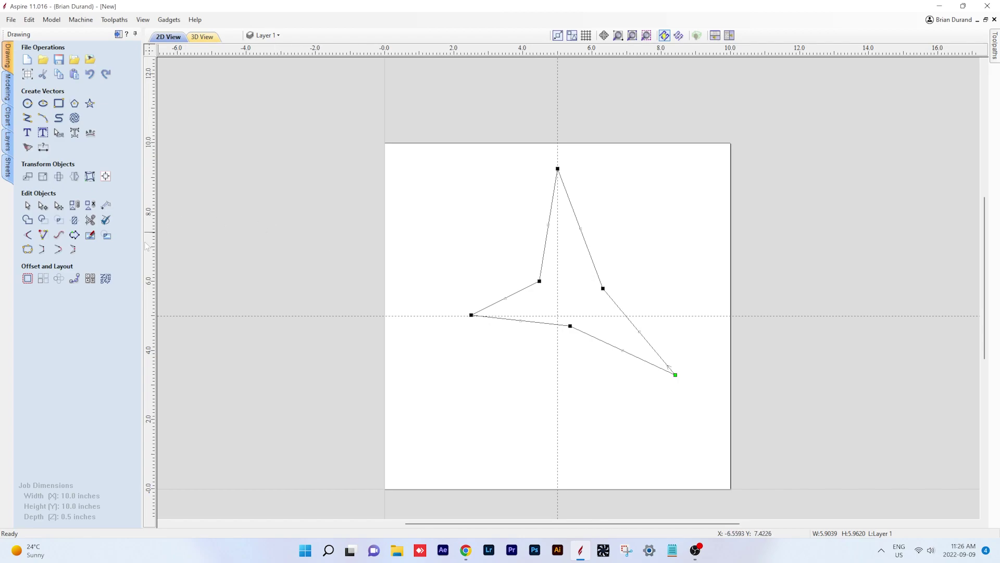
# Delete the reshaped polyline and place a five-point star centred on the page
pyautogui.click(91, 133)
pyautogui.click(542, 276)
pyautogui.press('Delete')
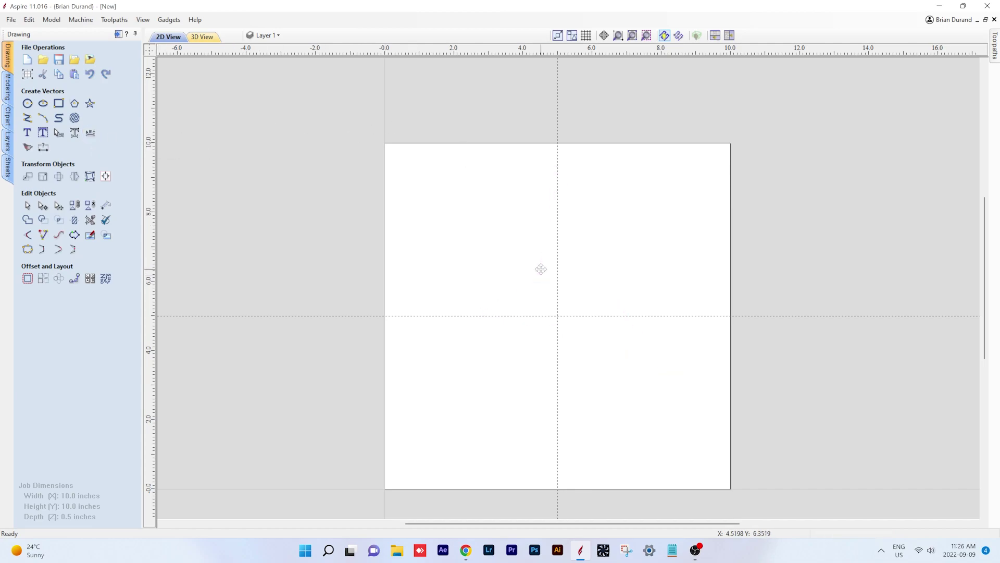
pyautogui.click(89, 104)
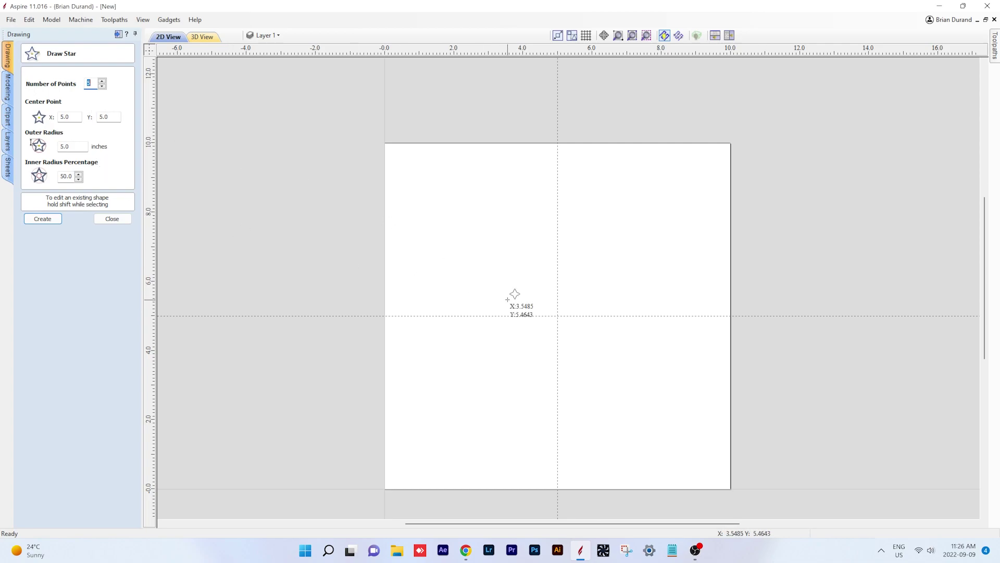
pyautogui.click(557, 315)
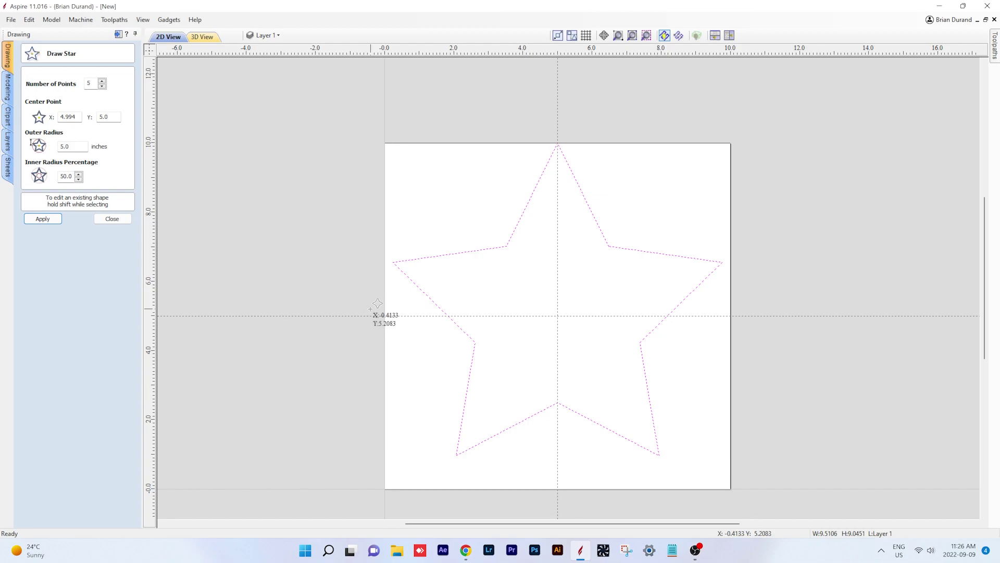
pyautogui.press('Return')
pyautogui.press('Escape')
# Drag the star's five inner nodes outward into a rounded, bell-like shape
pyautogui.press('n')
pyautogui.moveTo(505, 246); pyautogui.dragTo(493, 231)
pyautogui.moveTo(611, 247); pyautogui.dragTo(621, 230)
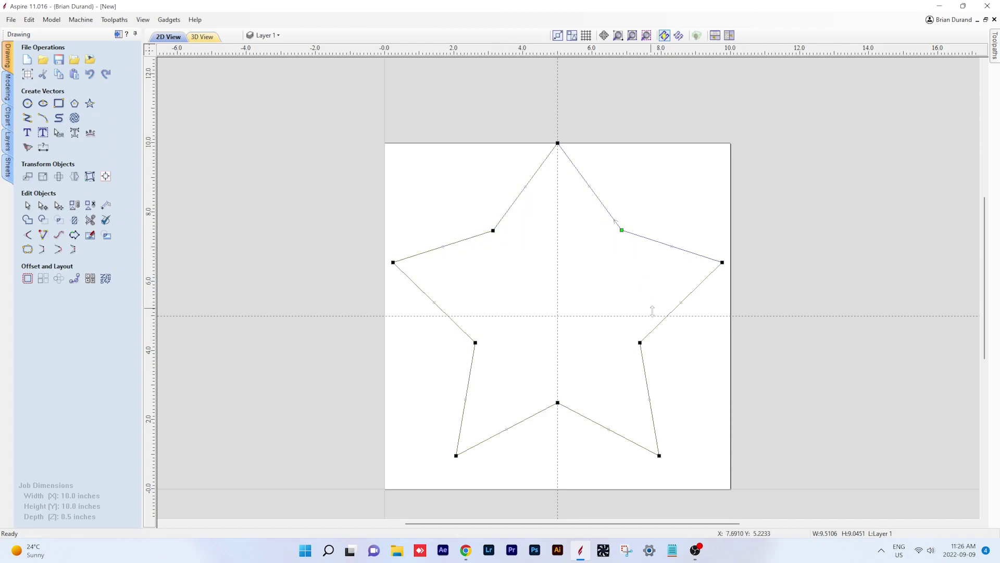
pyautogui.moveTo(640, 343); pyautogui.dragTo(667, 351)
pyautogui.moveTo(557, 404); pyautogui.dragTo(552, 432)
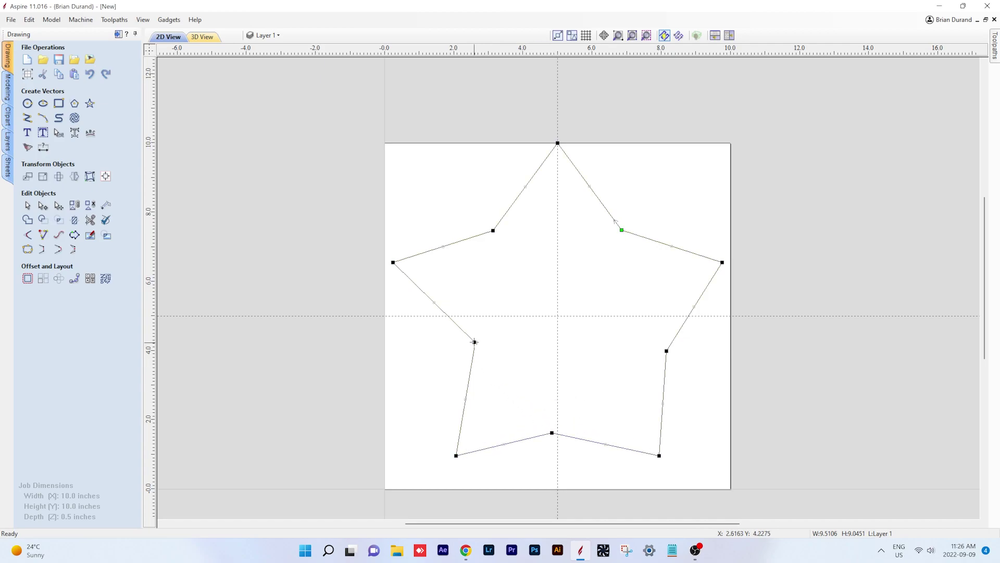
pyautogui.moveTo(475, 342); pyautogui.dragTo(445, 337)
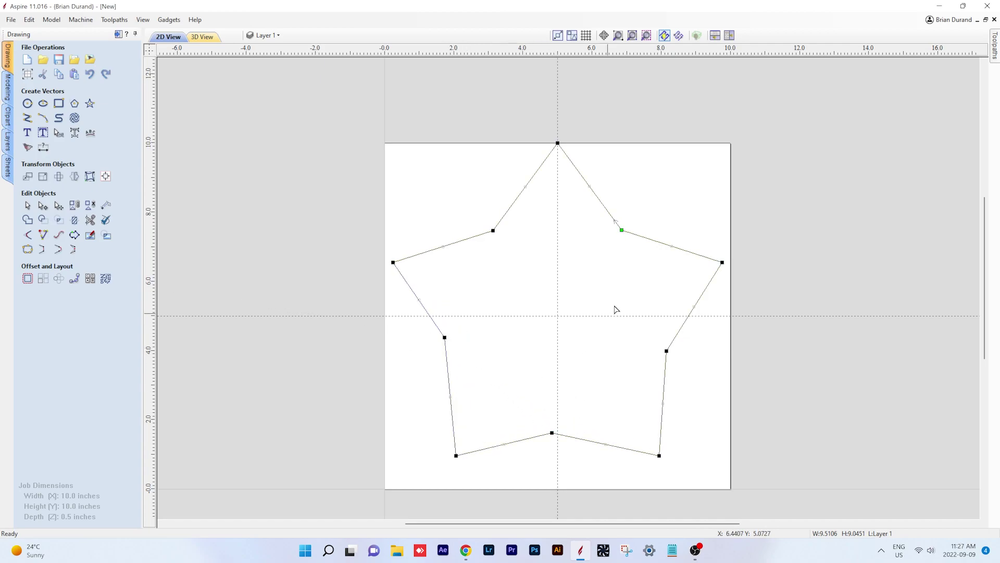
pyautogui.moveTo(493, 230); pyautogui.dragTo(457, 183)
pyautogui.moveTo(621, 230); pyautogui.dragTo(659, 189)
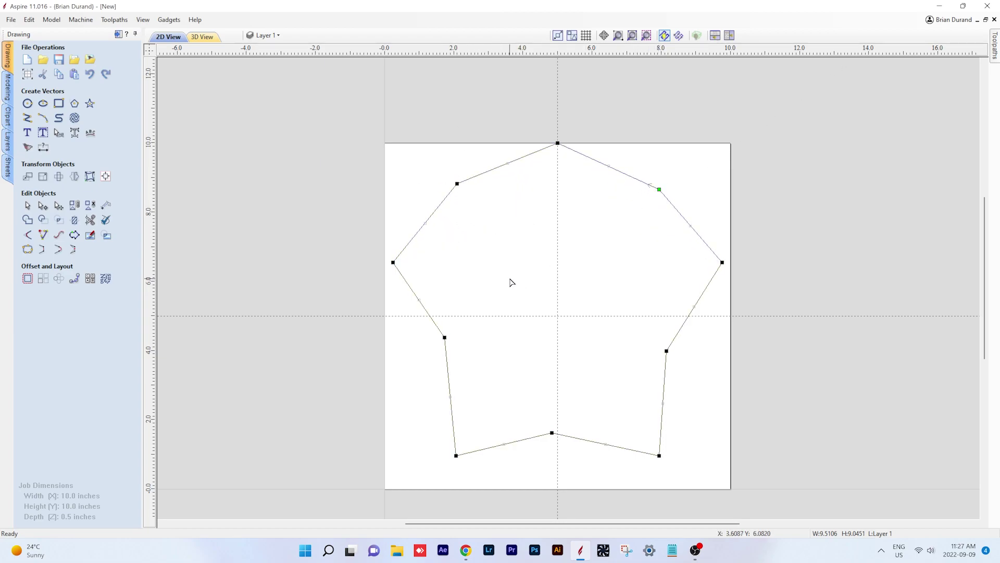
pyautogui.press('n')
# Delete the star and create a new star with a 25% inner radius
pyautogui.press('Delete')
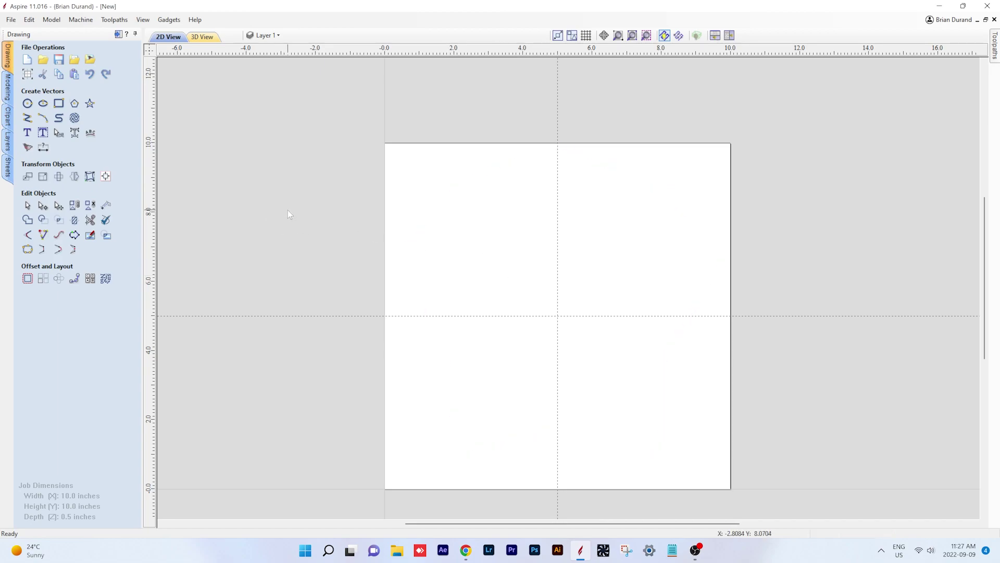
pyautogui.click(90, 103)
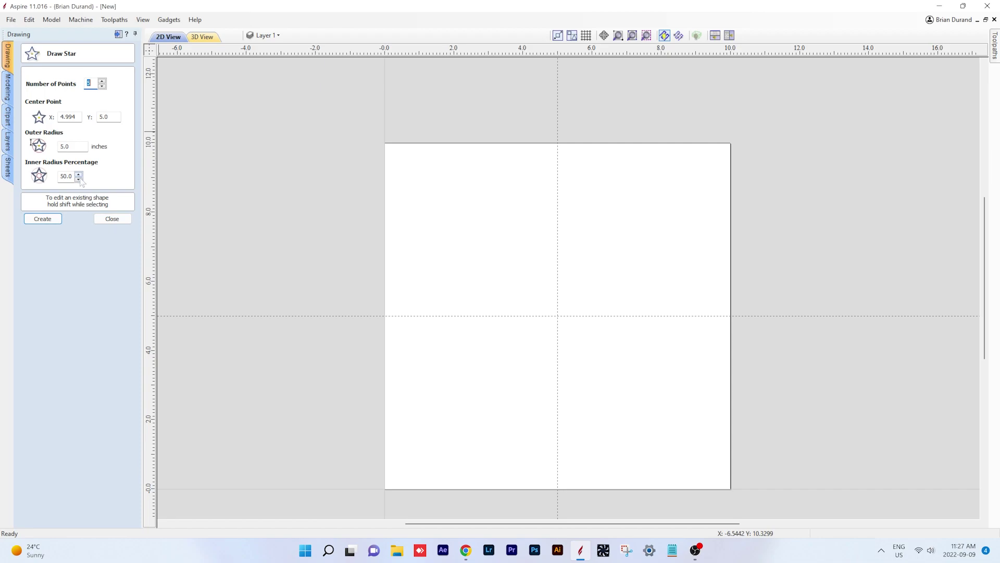
pyautogui.click(79, 179)
pyautogui.click(43, 218)
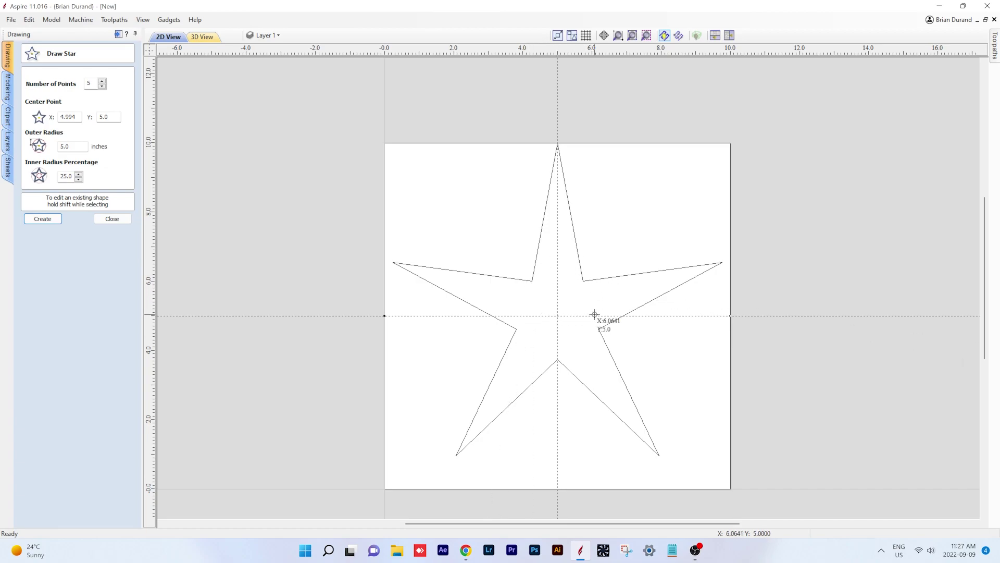
# Scatter several small 0.4-inch stars around the page, then remove all the stars
pyautogui.moveTo(529, 296); pyautogui.dragTo(536, 306)
pyautogui.moveTo(622, 243); pyautogui.dragTo(631, 255)
pyautogui.moveTo(481, 201); pyautogui.dragTo(452, 235)
pyautogui.moveTo(619, 206); pyautogui.dragTo(627, 217)
pyautogui.moveTo(683, 337); pyautogui.dragTo(691, 349)
pyautogui.click(586, 436)
pyautogui.click(520, 437)
pyautogui.click(431, 385)
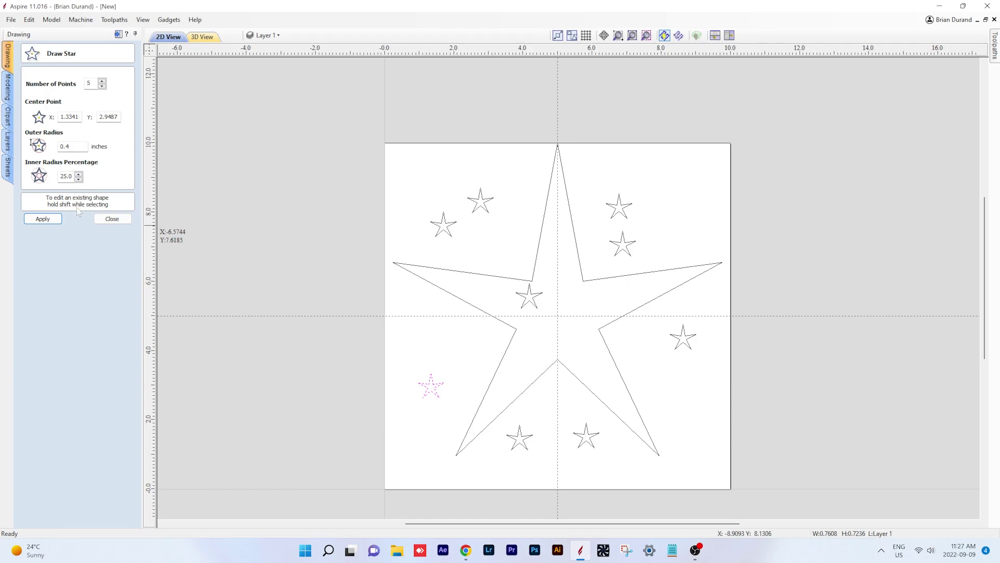
pyautogui.hotkey('ctrl', 'z')
pyautogui.hotkey('ctrl', 'z')
pyautogui.hotkey('ctrl', 'z')
pyautogui.hotkey('ctrl', 'z')
pyautogui.hotkey('ctrl', 'z')
pyautogui.hotkey('ctrl', 'z')
pyautogui.hotkey('ctrl', 'z')
pyautogui.hotkey('ctrl', 'z')
pyautogui.hotkey('ctrl', 'z')
pyautogui.hotkey('ctrl', 'z')
pyautogui.hotkey('ctrl', 'z')
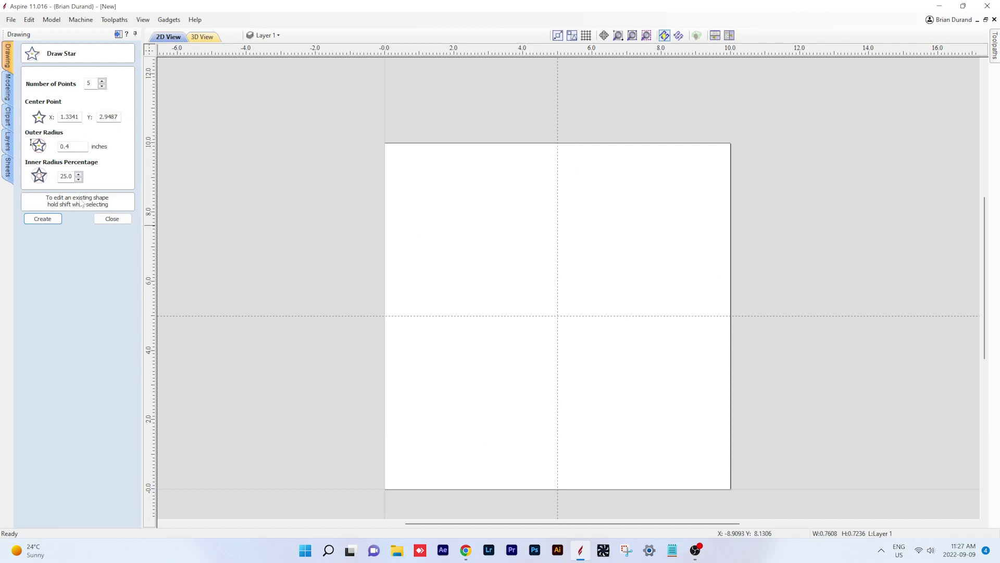
# Draw a closed seven-sided straight polyline with an inward notch on its left, near the centre
pyautogui.click(112, 218)
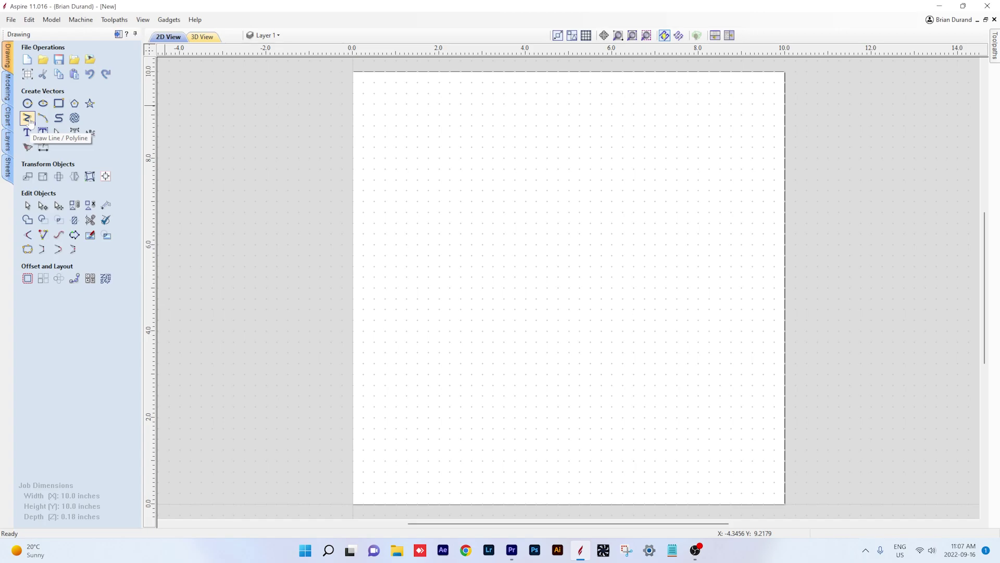
pyautogui.click(27, 119)
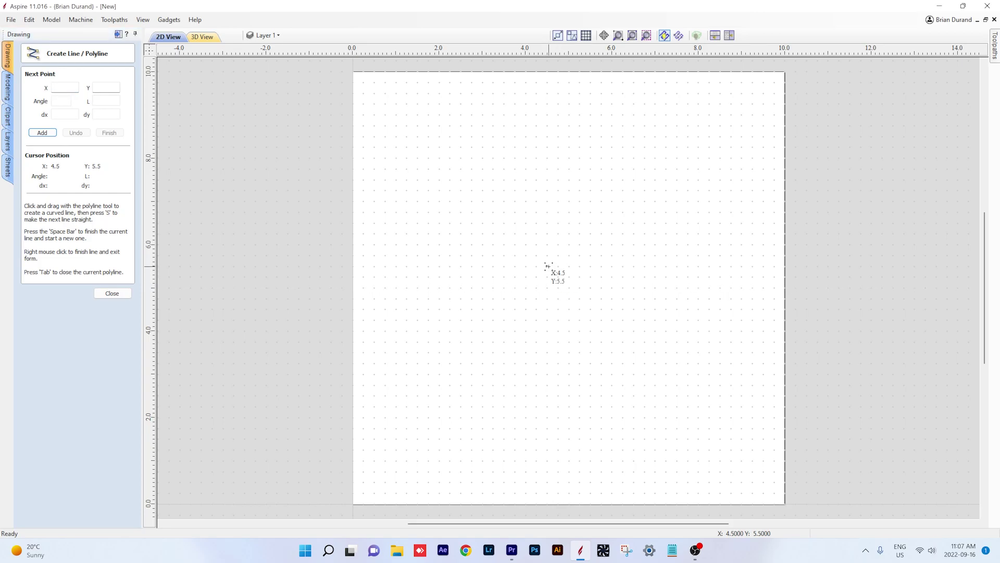
pyautogui.click(558, 288)
pyautogui.click(578, 267)
pyautogui.click(548, 243)
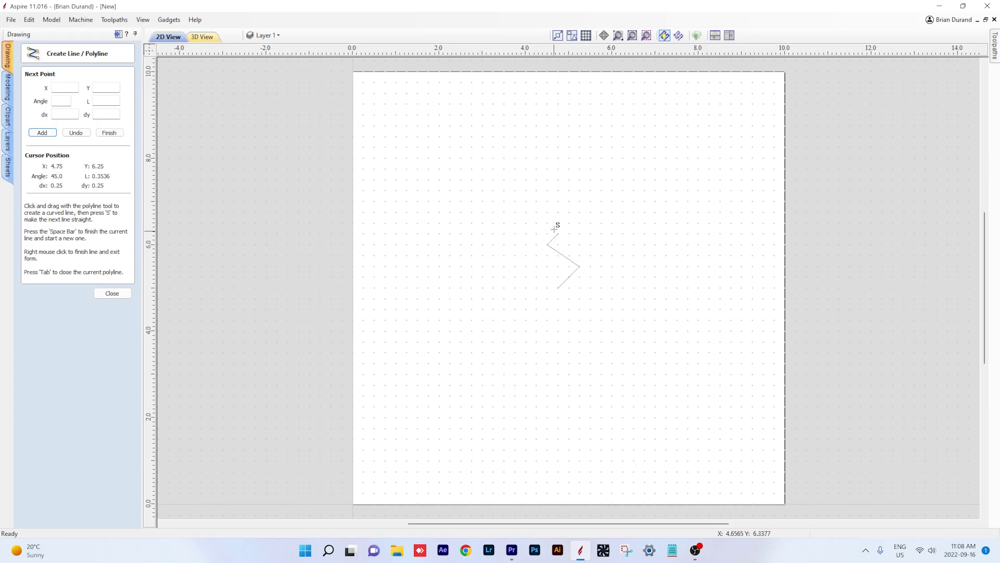
pyautogui.click(569, 207)
pyautogui.click(623, 223)
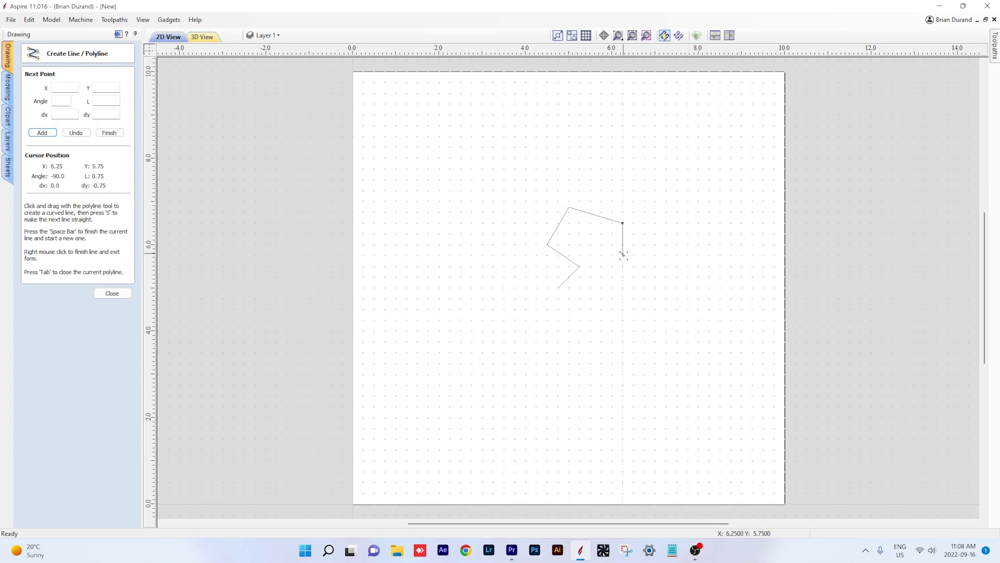
pyautogui.click(629, 287)
pyautogui.click(590, 319)
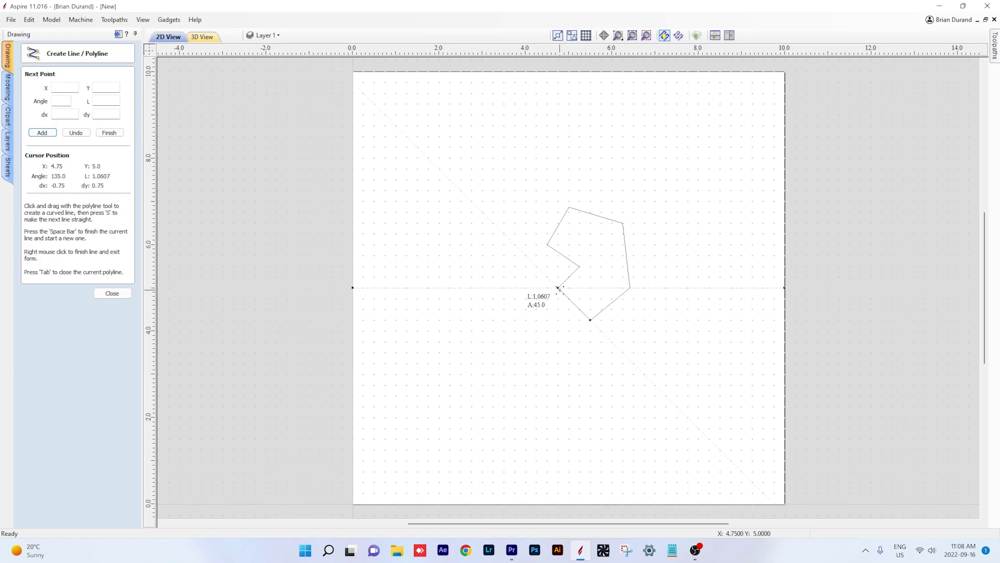
pyautogui.click(558, 287)
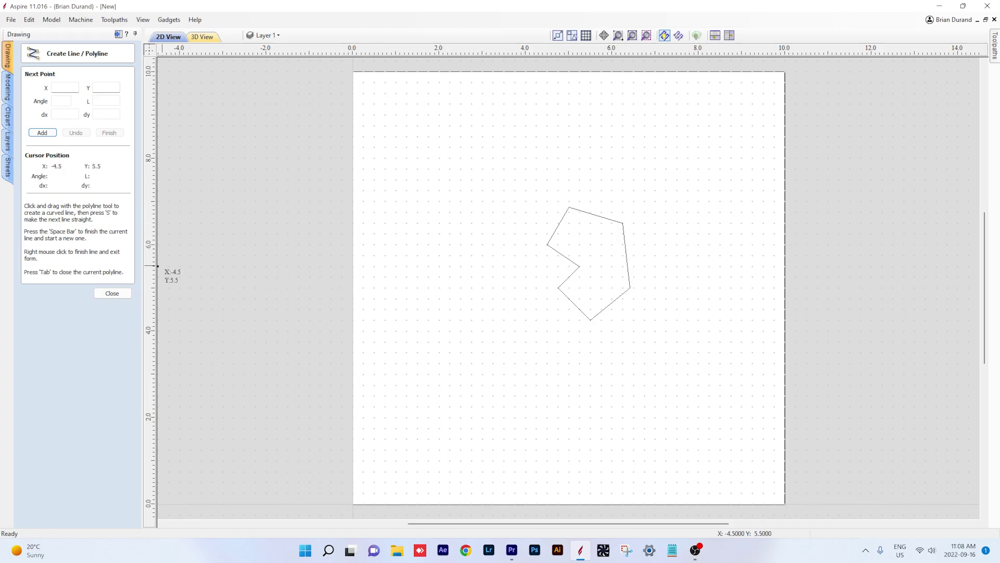
# Draw a closed, wavy curved outline left of the polygon, then marquee-select both shapes
pyautogui.click(111, 294)
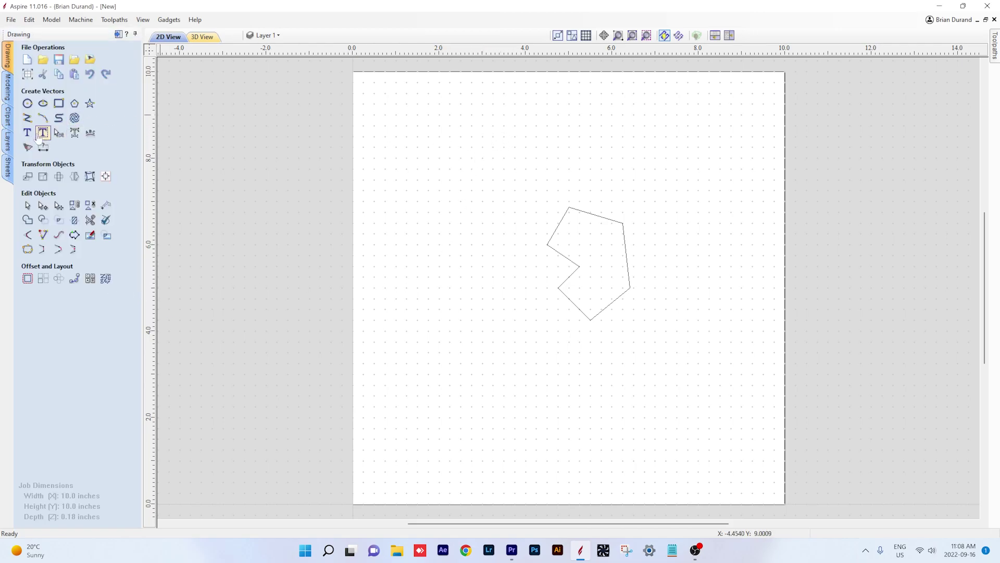
pyautogui.click(27, 118)
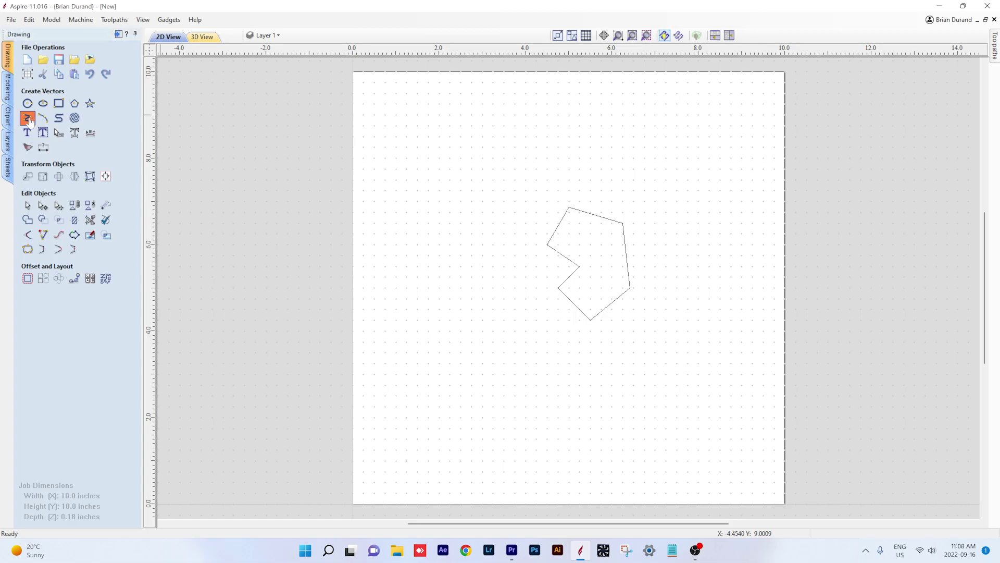
pyautogui.click(481, 137)
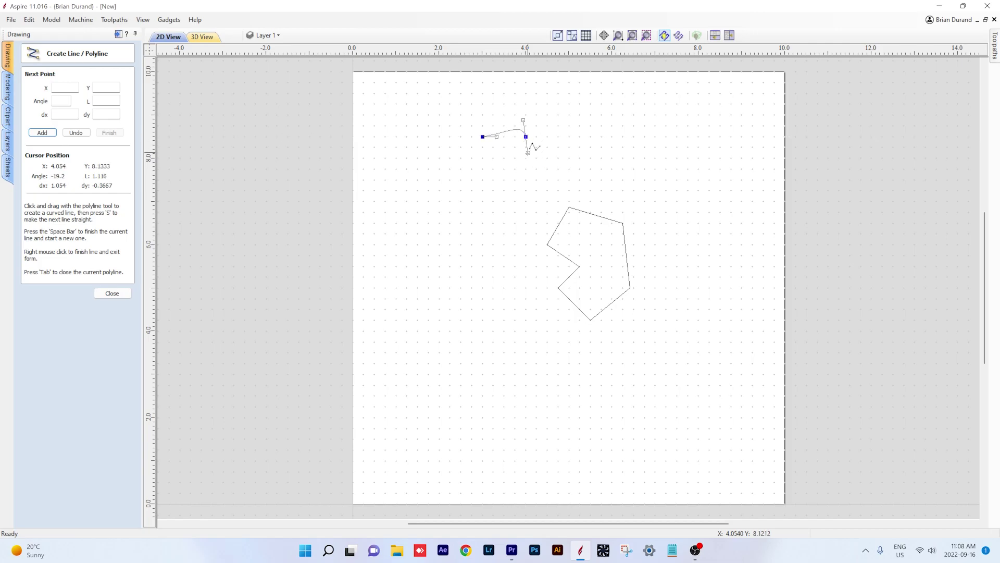
pyautogui.moveTo(525, 164)
pyautogui.mouseDown()
pyautogui.moveTo(512, 167)
pyautogui.moveTo(518, 156)
pyautogui.mouseUp()
pyautogui.moveTo(531, 170); pyautogui.dragTo(428, 289)
pyautogui.moveTo(428, 288); pyautogui.dragTo(460, 244)
pyautogui.moveTo(461, 244); pyautogui.dragTo(417, 233)
pyautogui.moveTo(417, 234); pyautogui.dragTo(413, 152)
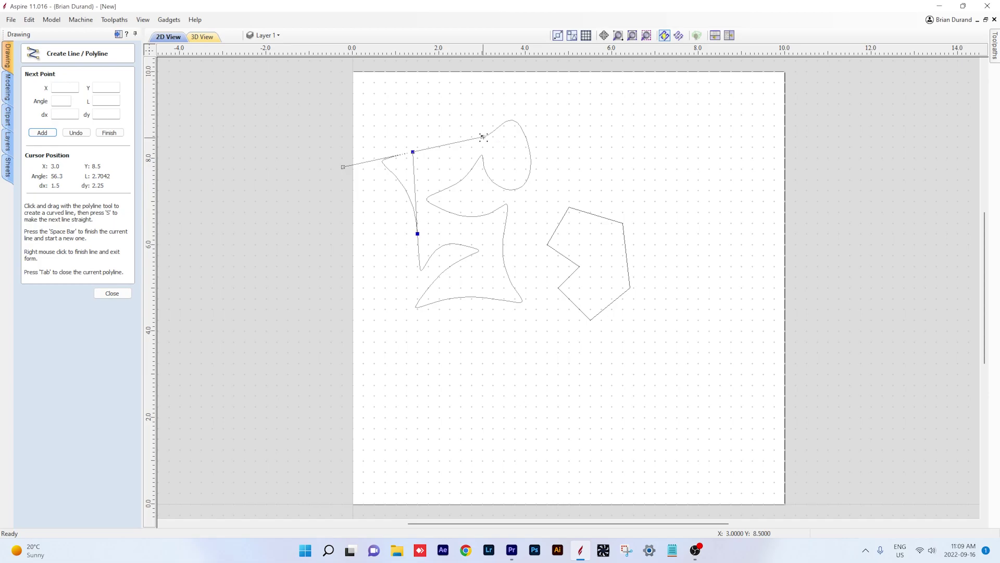
pyautogui.click(484, 136)
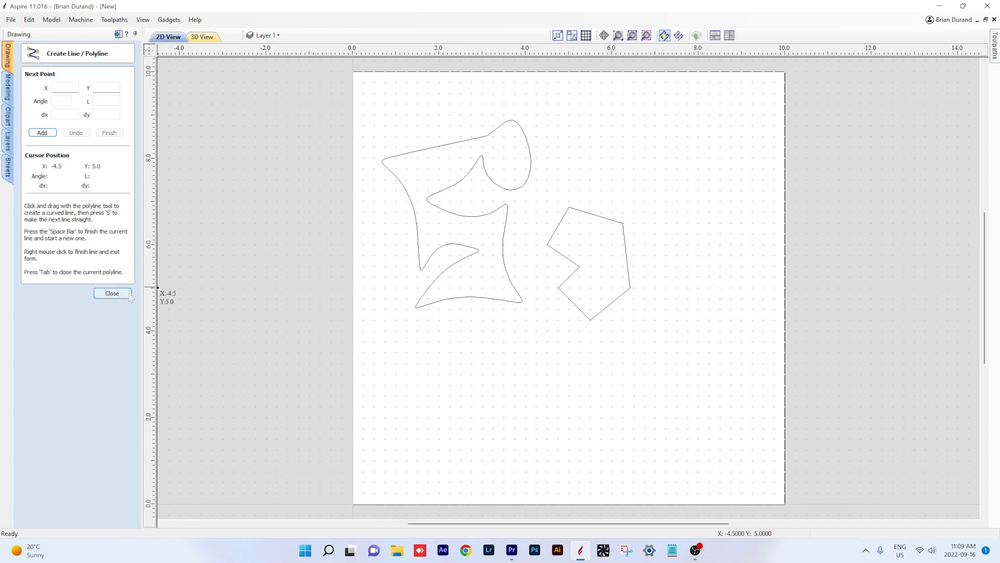
pyautogui.click(112, 293)
pyautogui.moveTo(355, 102); pyautogui.dragTo(637, 382)
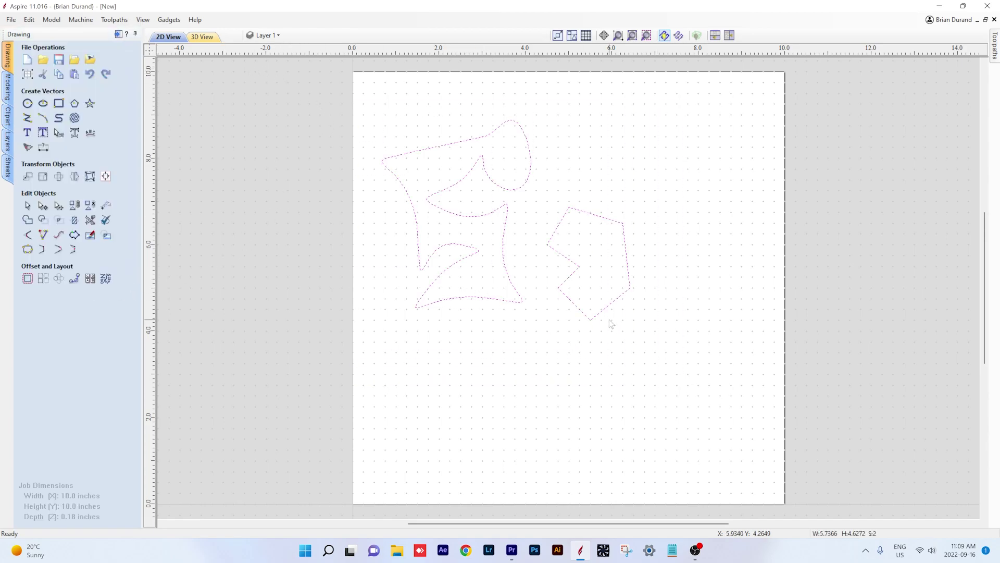
# Delete both practice shapes from the page
pyautogui.press('Delete')
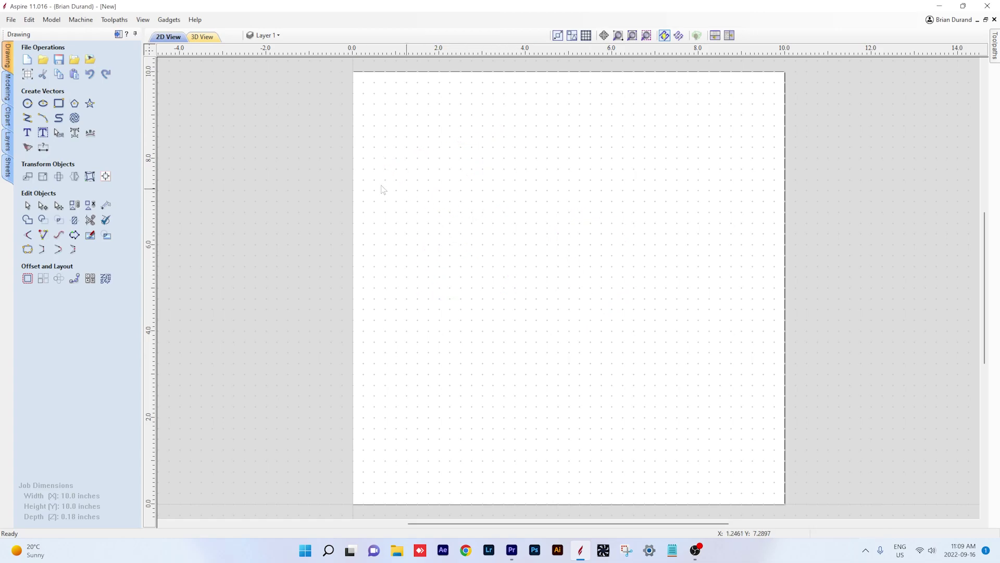
pyautogui.click(27, 118)
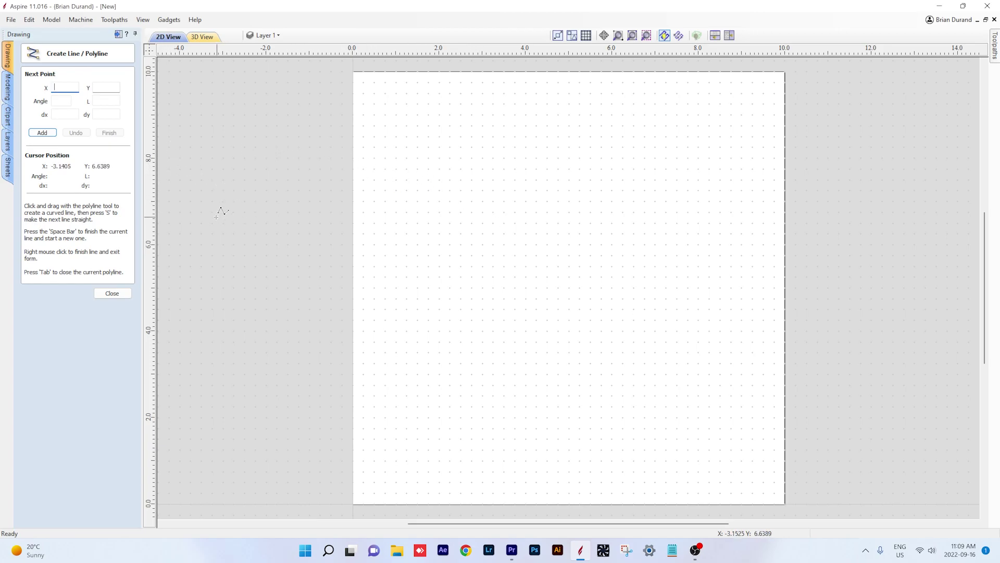
pyautogui.click(114, 294)
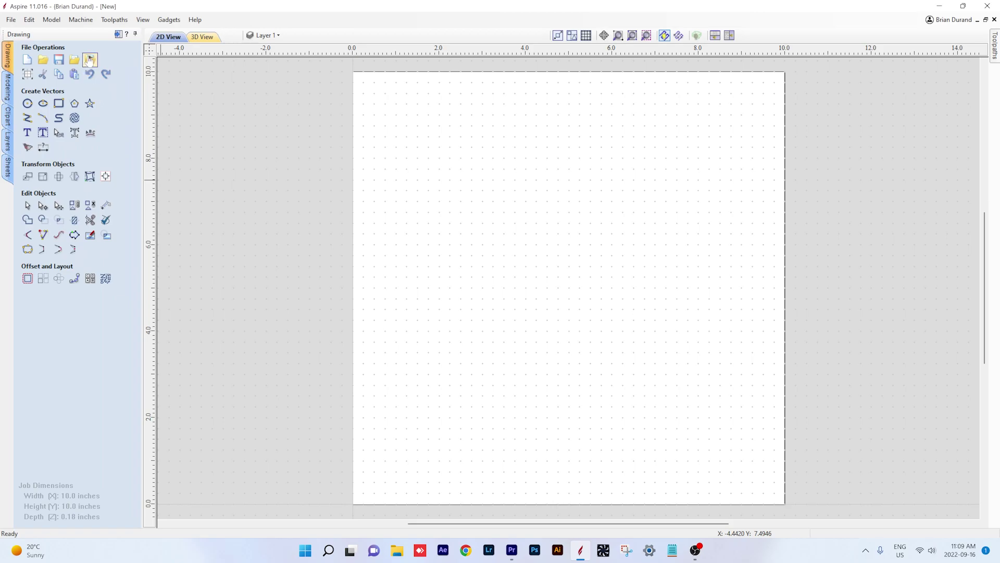
# Import the Yellow Mercedes image from Downloads as a bitmap
pyautogui.click(90, 58)
pyautogui.click(147, 41)
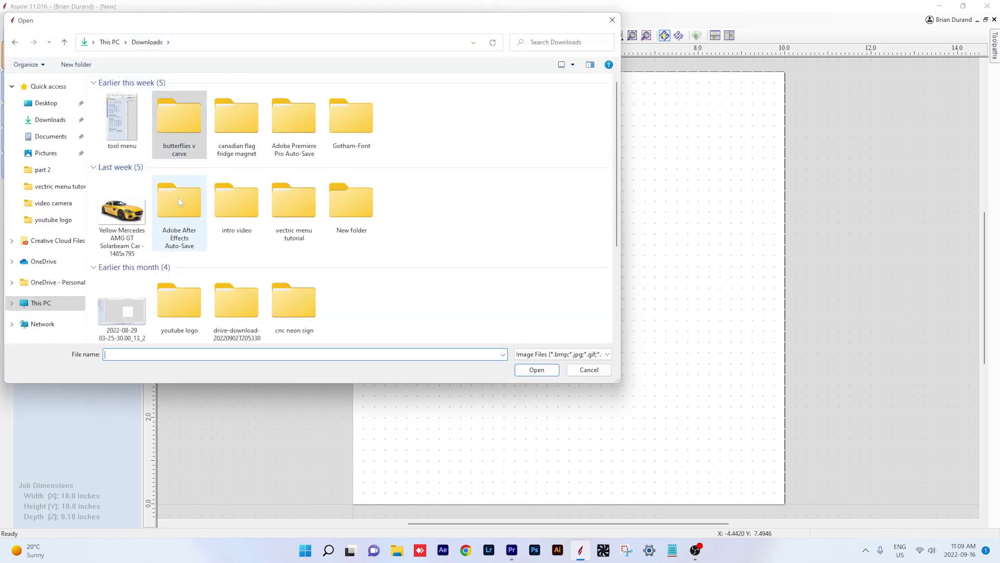
pyautogui.click(118, 210)
pyautogui.doubleClick(118, 211)
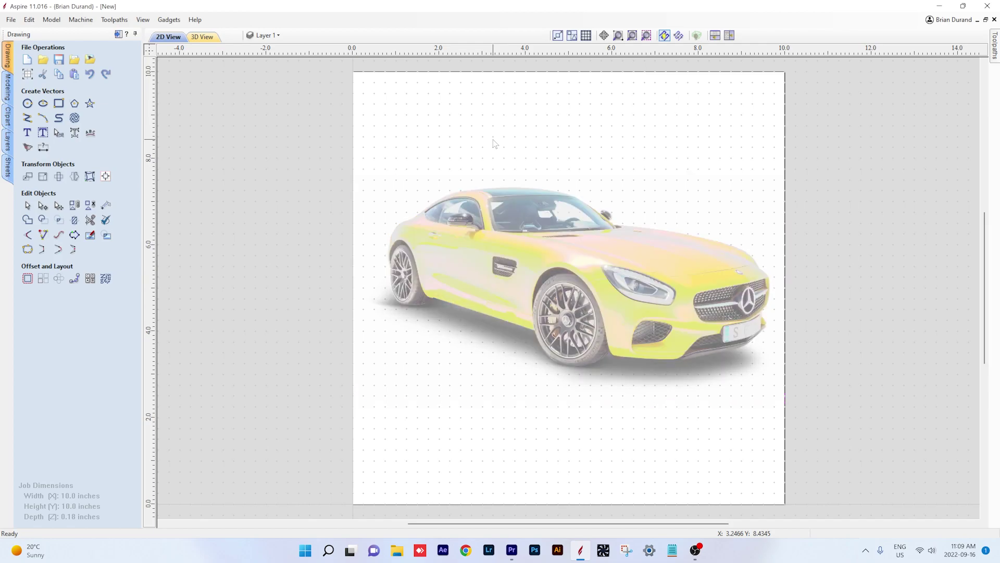
# Lower the car bitmap's fading from 52% to 16% in its Object Properties
pyautogui.rightClick(506, 239)
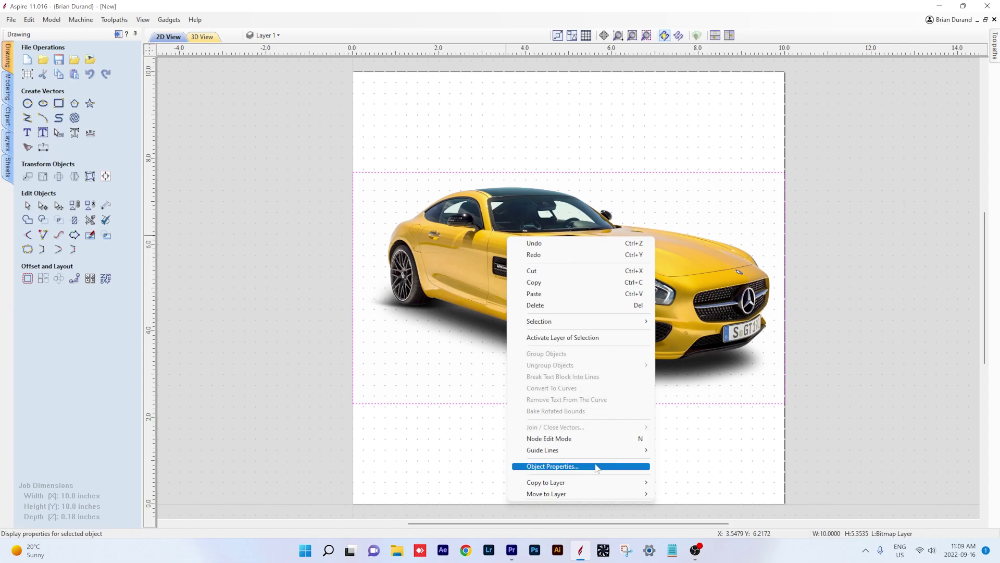
pyautogui.click(596, 466)
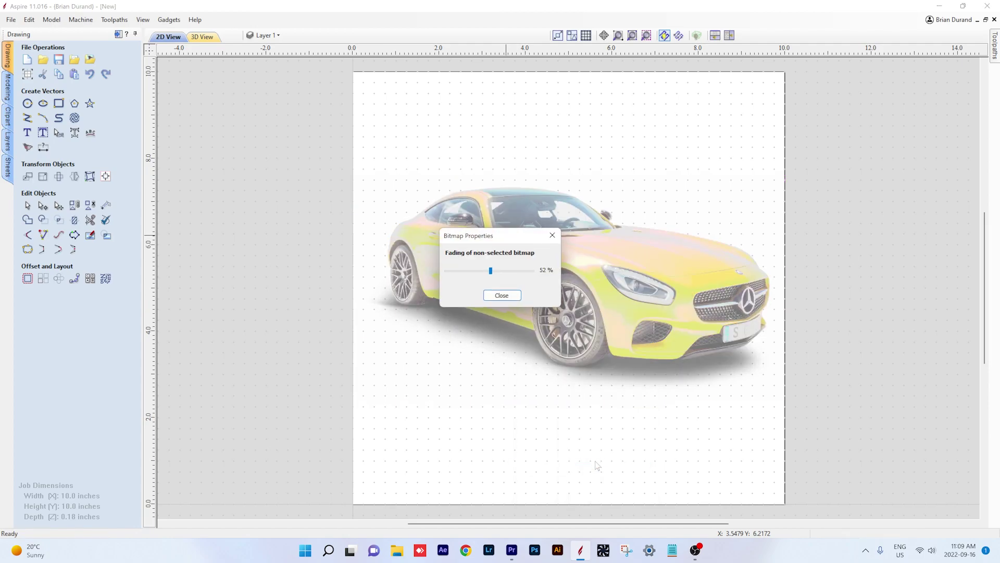
pyautogui.moveTo(495, 276); pyautogui.dragTo(460, 276)
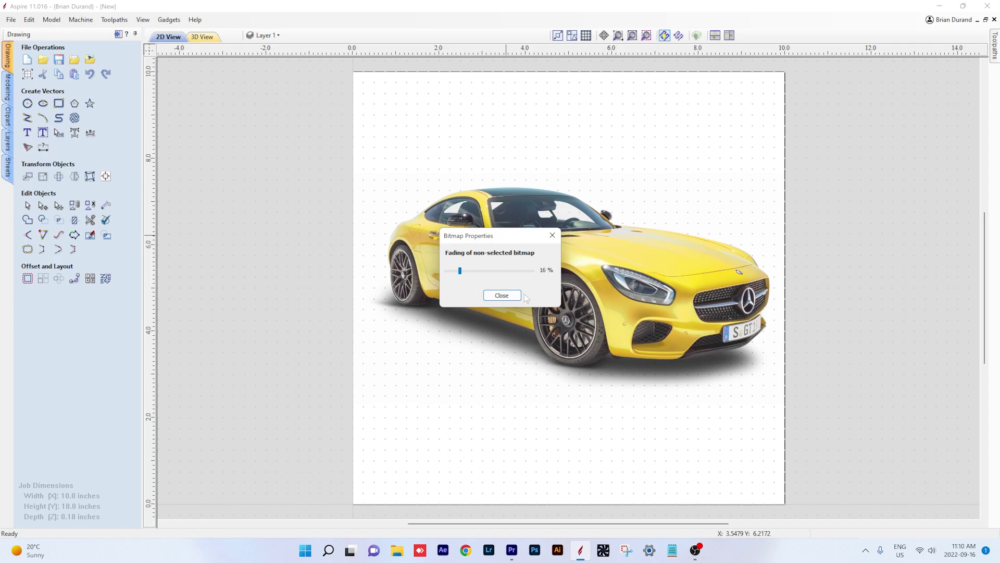
pyautogui.click(502, 296)
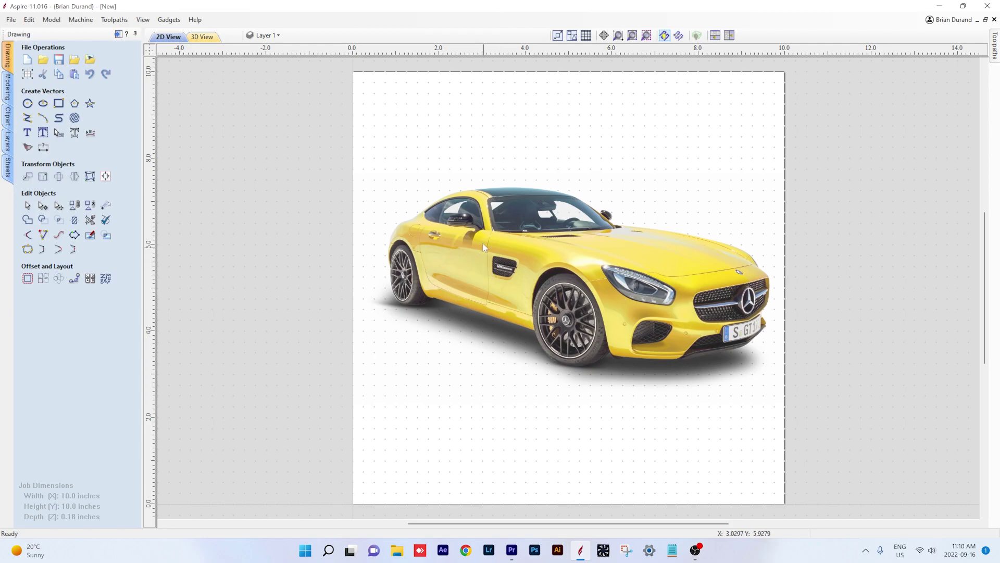
# Start a polyline at the car's rear and trace down the rear edge and bumper
pyautogui.scroll(2, 458, 250)
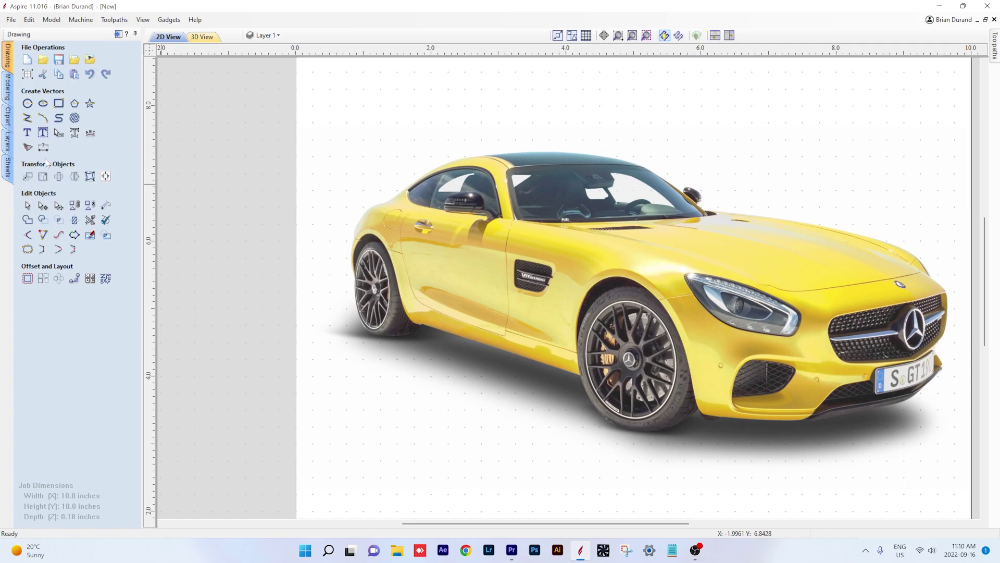
pyautogui.click(27, 118)
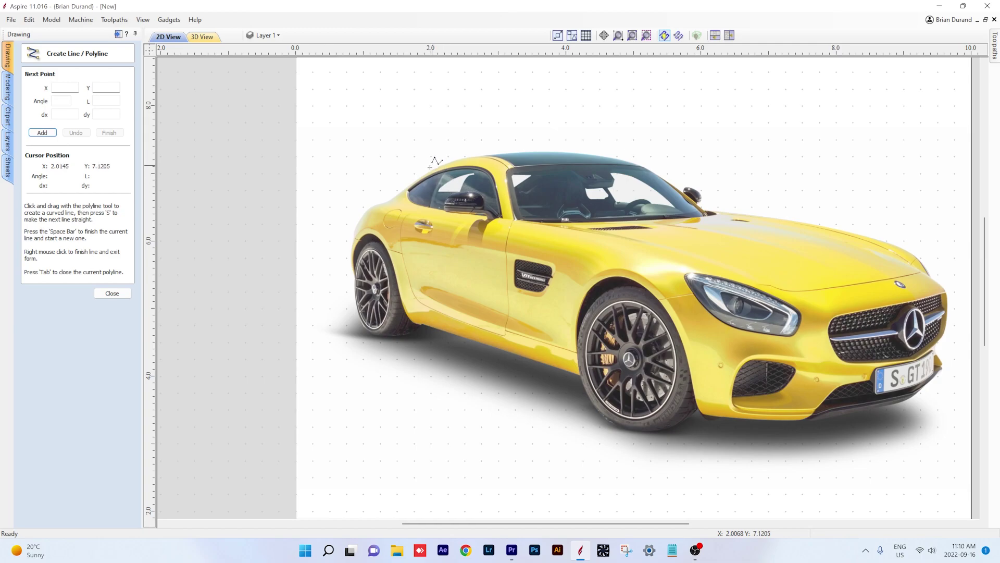
pyautogui.click(376, 206)
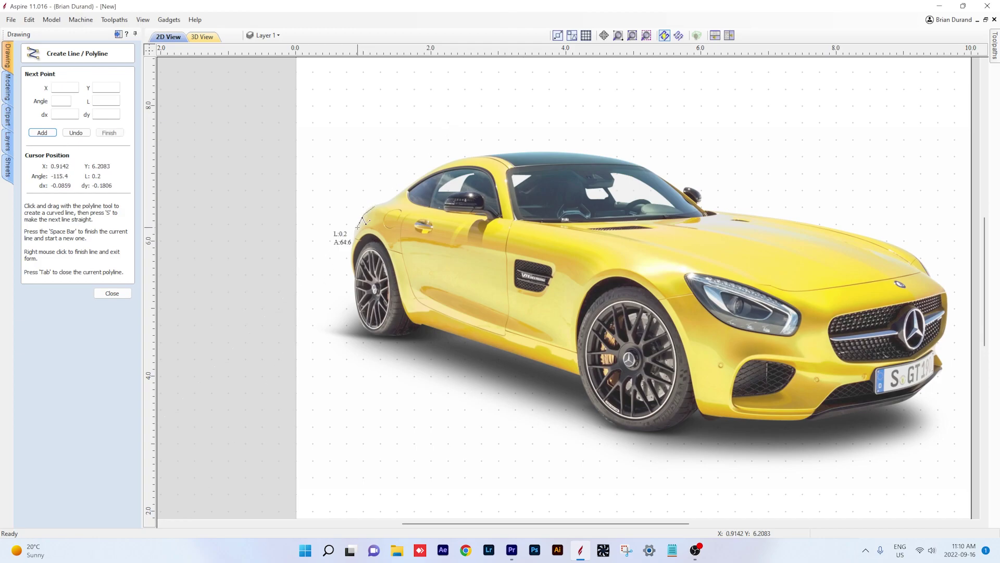
pyautogui.click(354, 237)
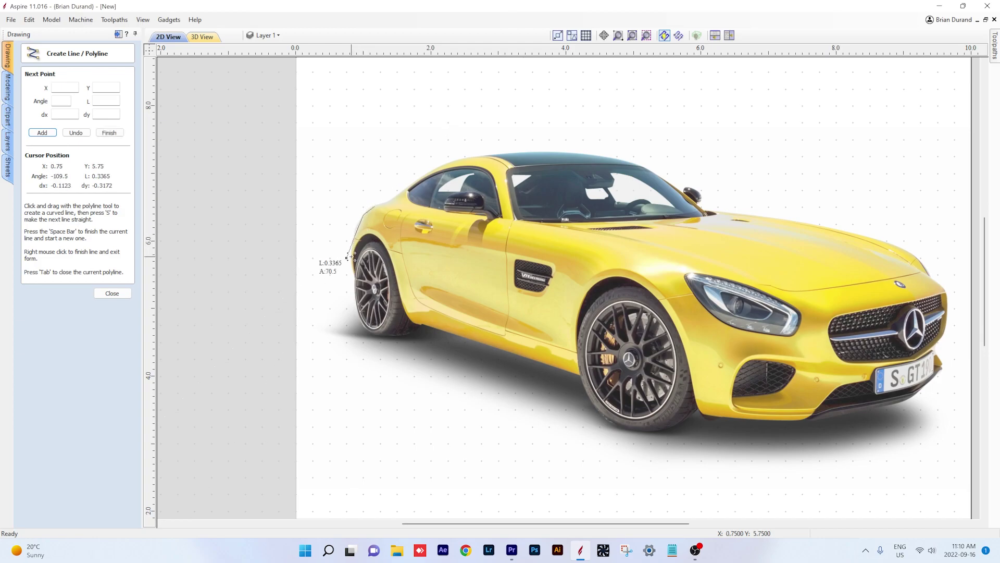
pyautogui.scroll(2, 354, 262)
pyautogui.scroll(1, 351, 260)
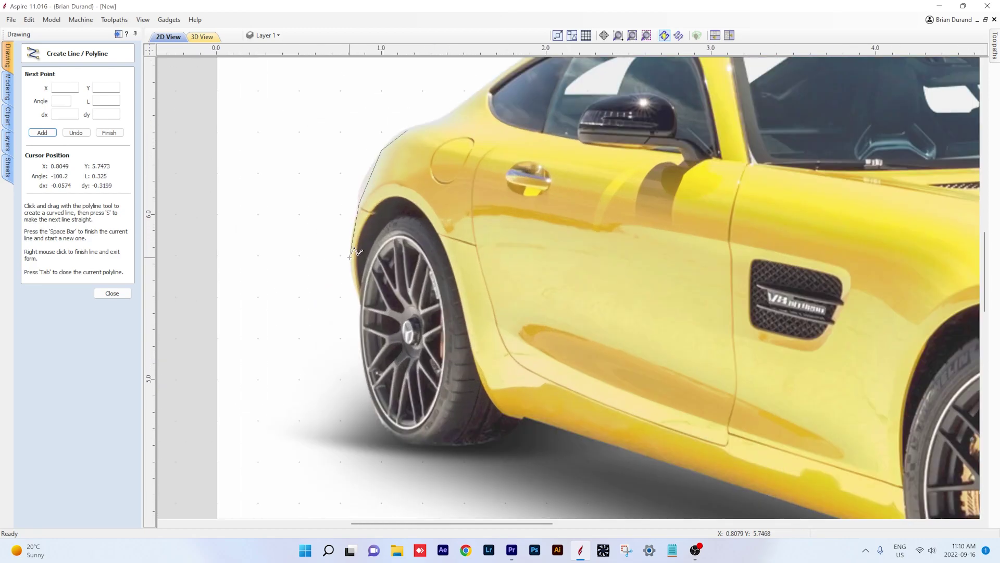
pyautogui.click(349, 253)
pyautogui.click(350, 276)
# Continue the outline around the rear tyre and along to the sill's rear end
pyautogui.click(360, 303)
pyautogui.click(361, 342)
pyautogui.click(367, 377)
pyautogui.click(370, 403)
pyautogui.click(385, 427)
pyautogui.click(406, 443)
pyautogui.click(426, 447)
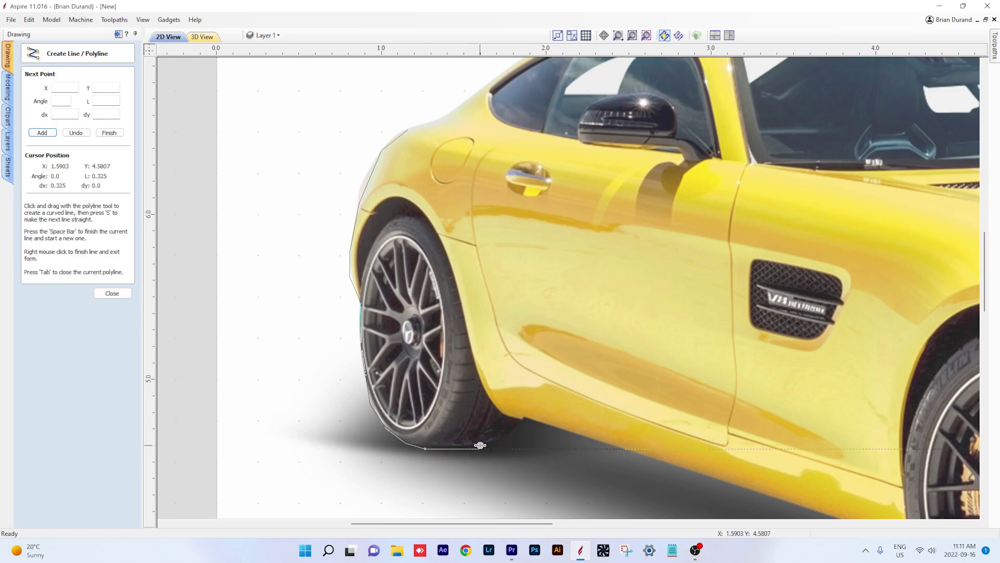
pyautogui.click(503, 442)
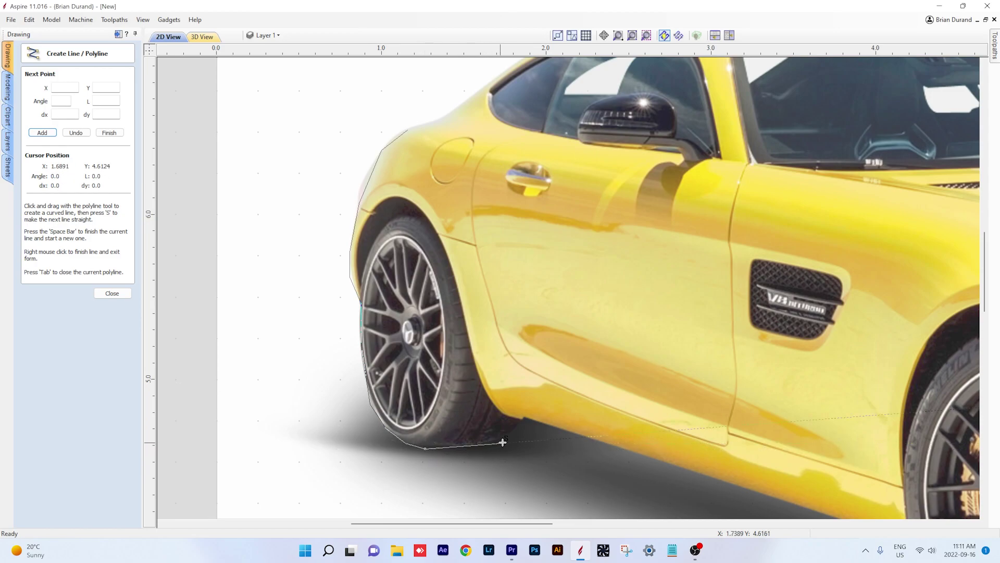
pyautogui.click(523, 417)
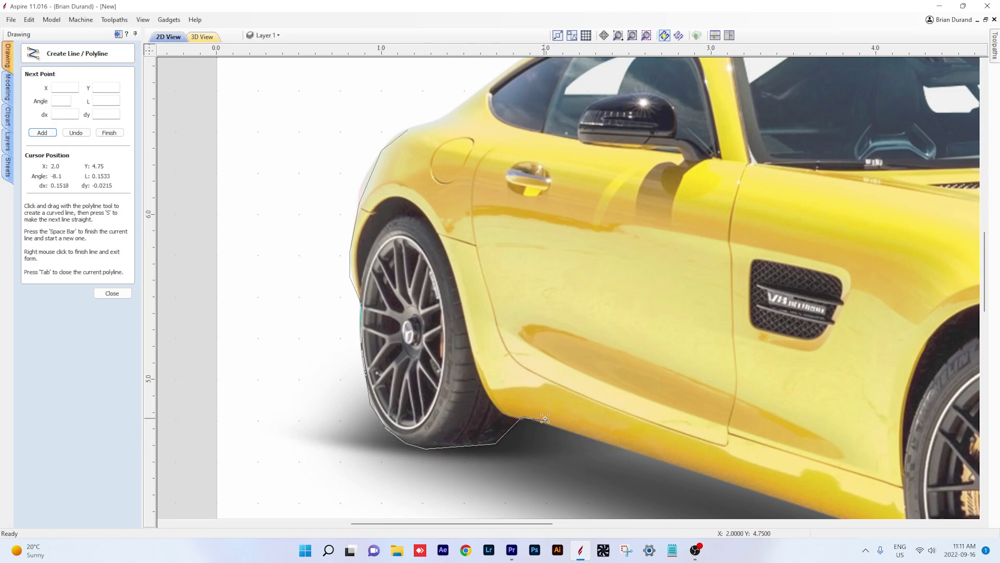
pyautogui.click(580, 434)
# End the first polyline and begin a new one along the side sill
pyautogui.rightClick(569, 407)
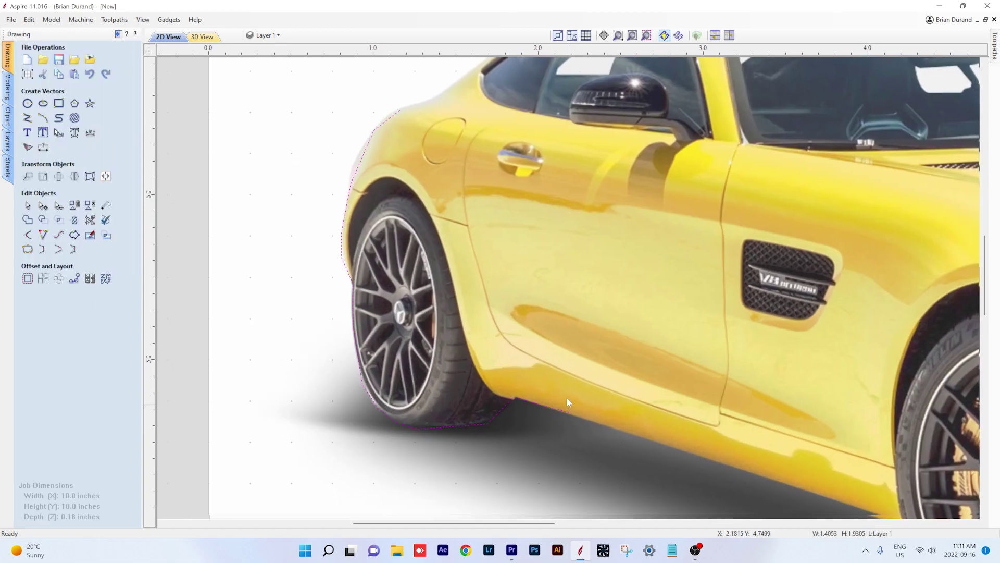
pyautogui.moveTo(567, 399); pyautogui.dragTo(340, 219, button='middle')
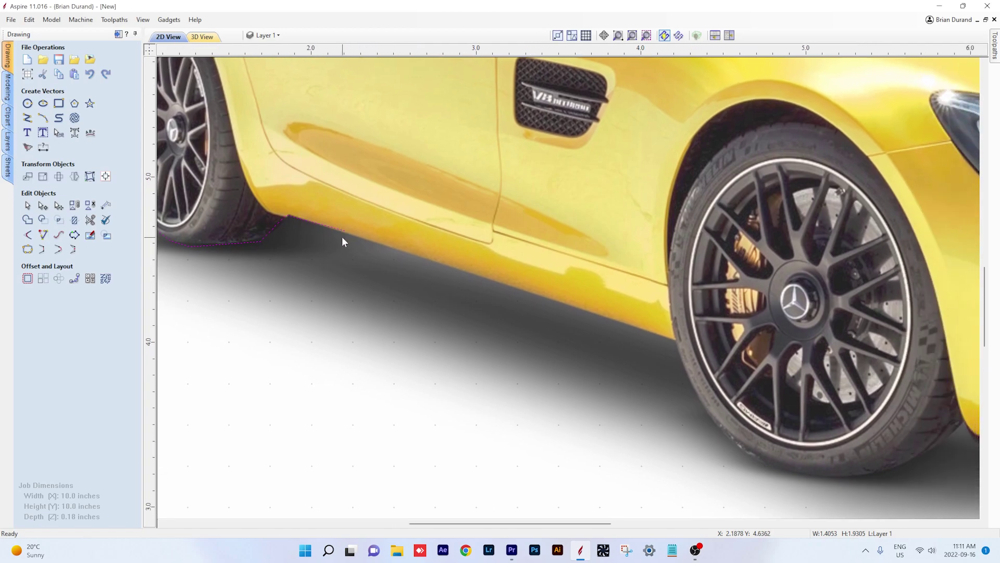
pyautogui.scroll(2, 342, 236)
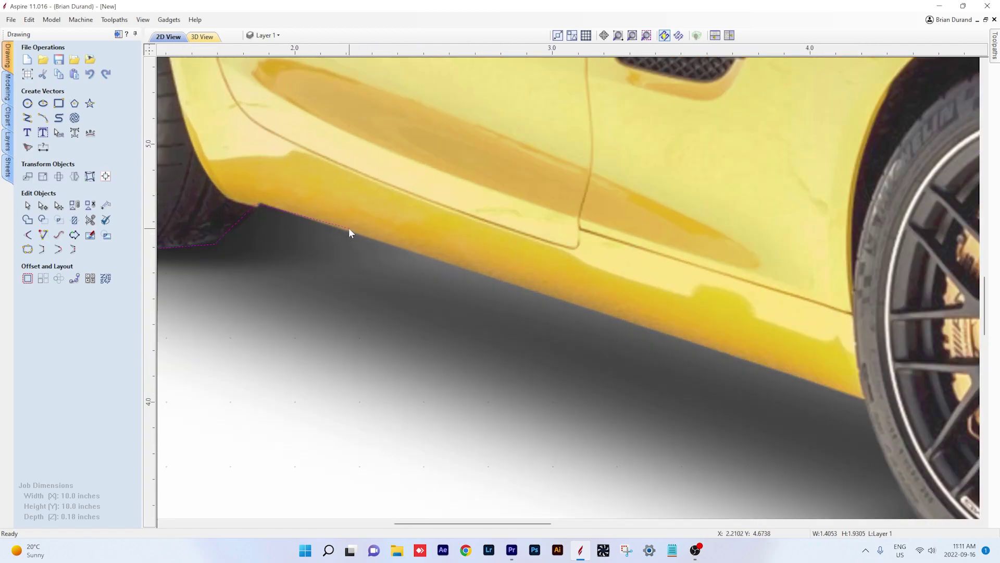
pyautogui.click(27, 118)
pyautogui.click(351, 229)
pyautogui.click(864, 399)
pyautogui.moveTo(863, 400); pyautogui.dragTo(510, 142, button='middle')
pyautogui.click(540, 228)
pyautogui.click(595, 296)
# Trace around the front tyre up to where it meets the bumper
pyautogui.click(657, 340)
pyautogui.click(772, 358)
pyautogui.click(853, 341)
pyautogui.click(926, 306)
pyautogui.click(961, 268)
pyautogui.moveTo(933, 260); pyautogui.dragTo(634, 195, button='middle')
pyautogui.scroll(2, 634, 195)
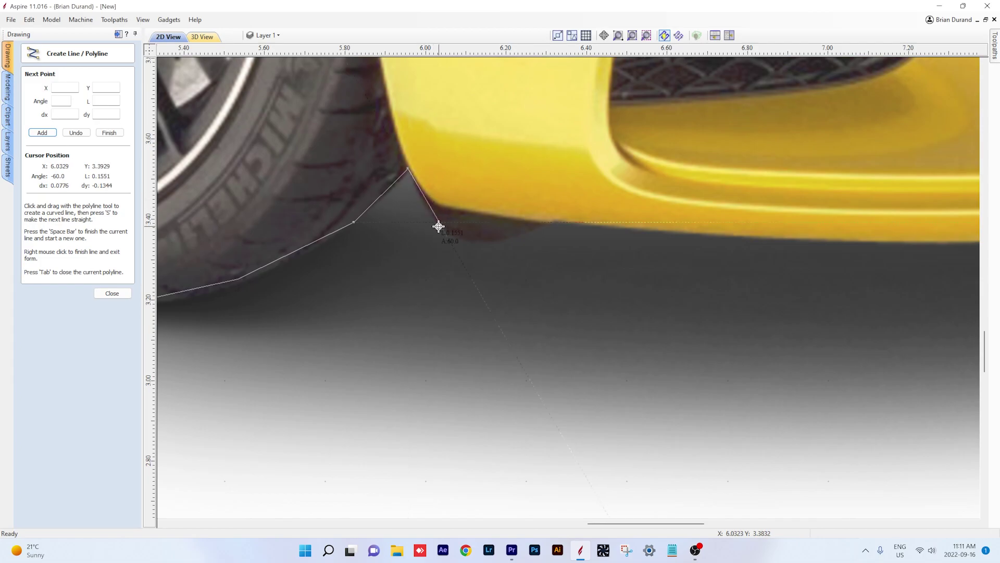
pyautogui.click(434, 205)
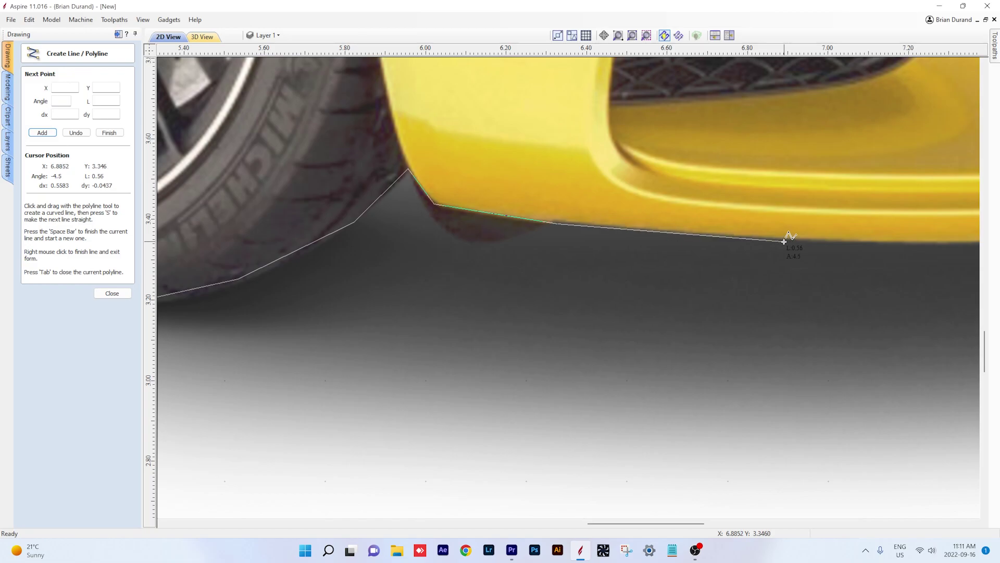
# Add points along the front splitter and lip to the bumper's lower edge
pyautogui.moveTo(783, 239); pyautogui.dragTo(427, 201, button='middle')
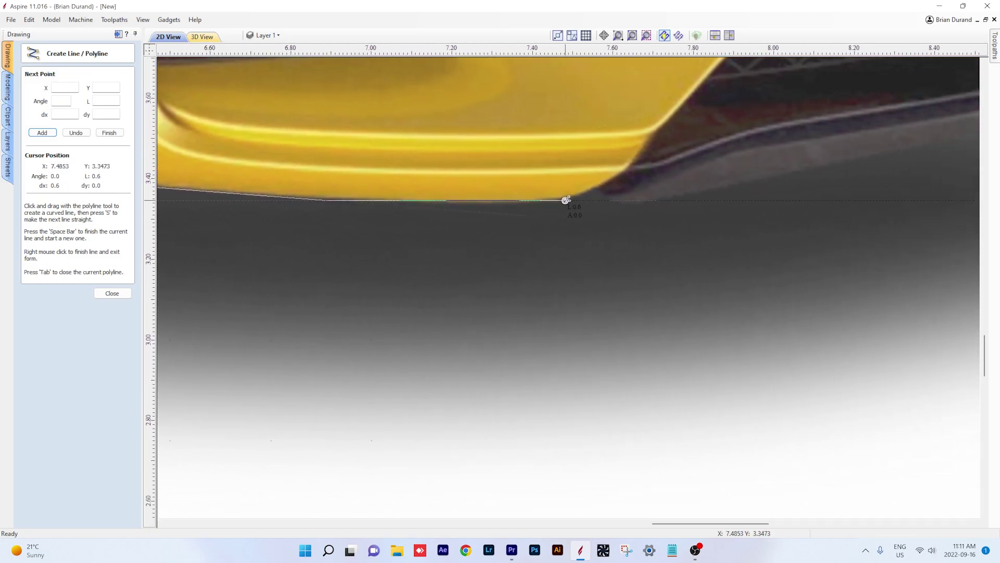
pyautogui.click(567, 200)
pyautogui.click(589, 189)
pyautogui.click(616, 198)
pyautogui.moveTo(617, 198); pyautogui.dragTo(242, 190, button='middle')
pyautogui.click(577, 128)
pyautogui.scroll(-2, 573, 131)
pyautogui.scroll(-3, 572, 134)
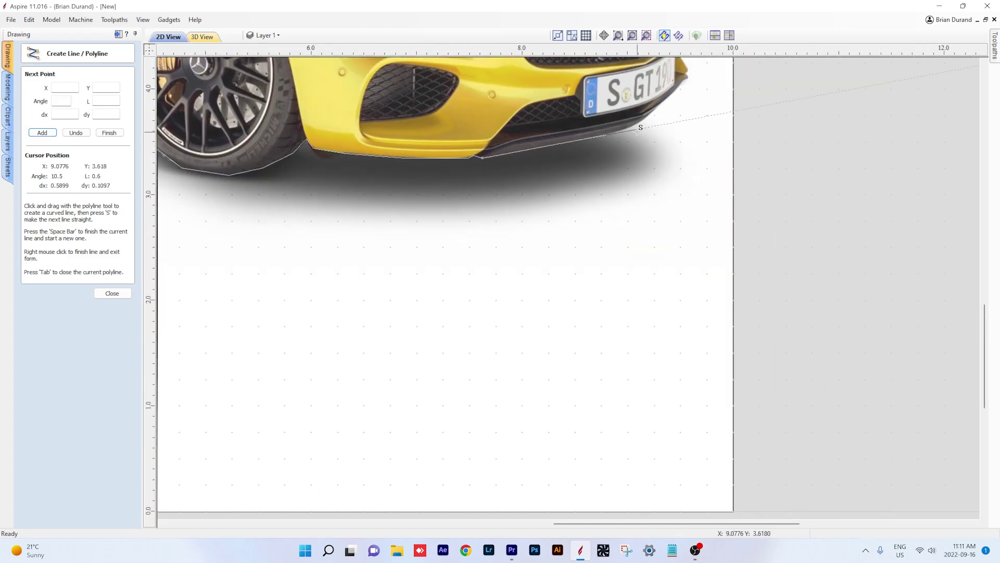
pyautogui.scroll(5, 628, 138)
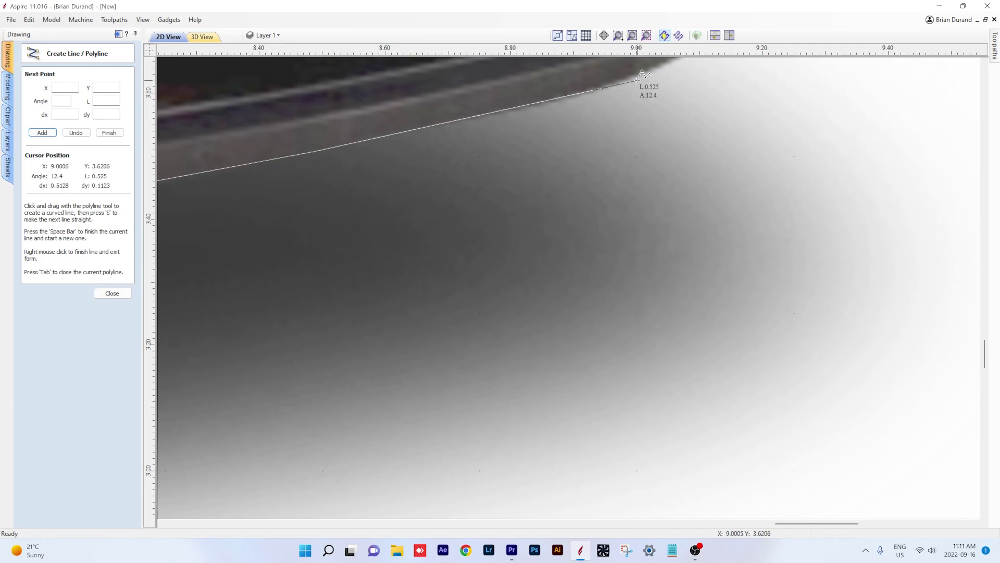
pyautogui.click(638, 79)
# Follow the bumper curve past the GT 190 plate to the yellow corner tip
pyautogui.moveTo(637, 80); pyautogui.dragTo(471, 334, button='middle')
pyautogui.scroll(1, 526, 323)
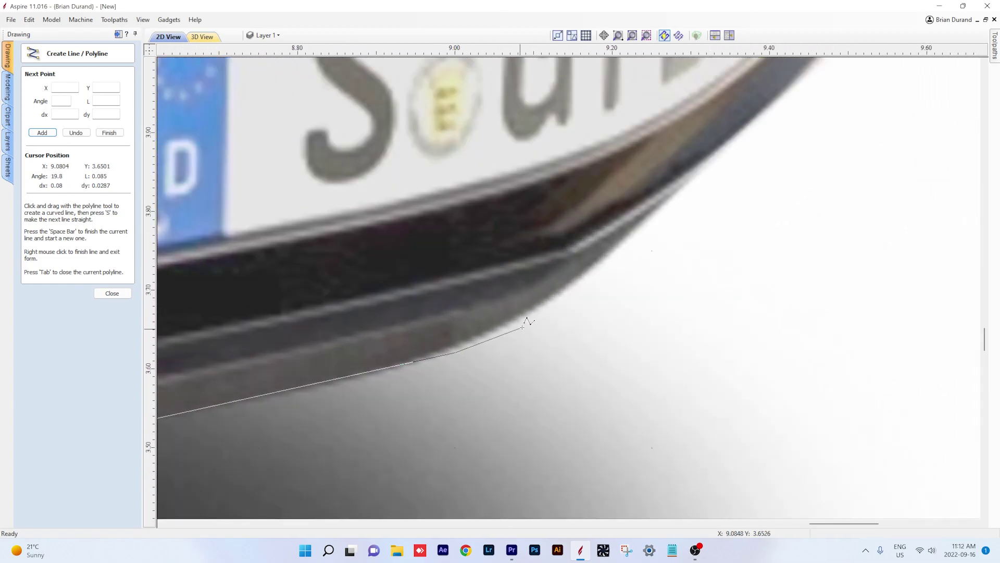
pyautogui.click(606, 262)
pyautogui.moveTo(606, 263); pyautogui.dragTo(286, 495, button='middle')
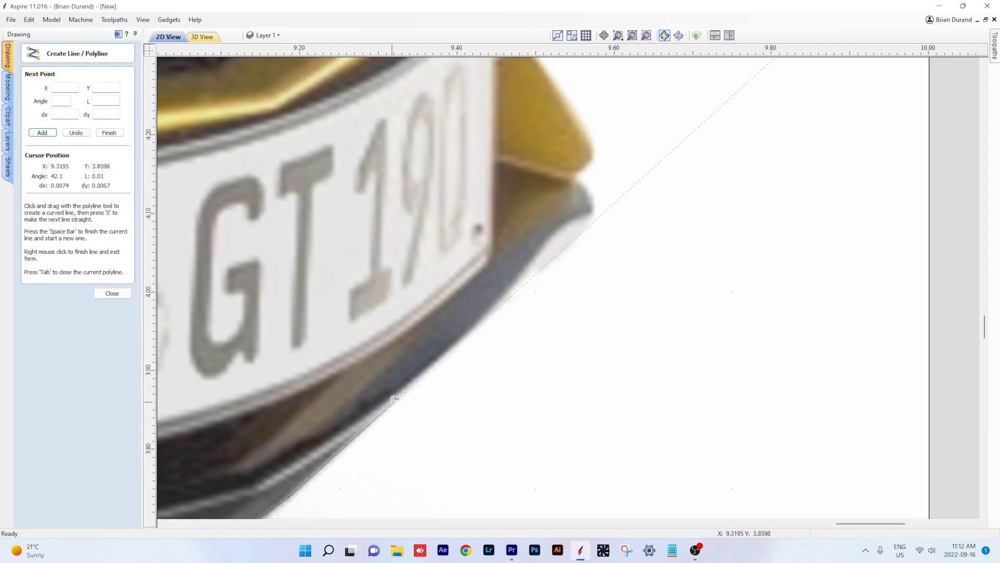
pyautogui.click(539, 270)
pyautogui.click(597, 212)
pyautogui.click(590, 185)
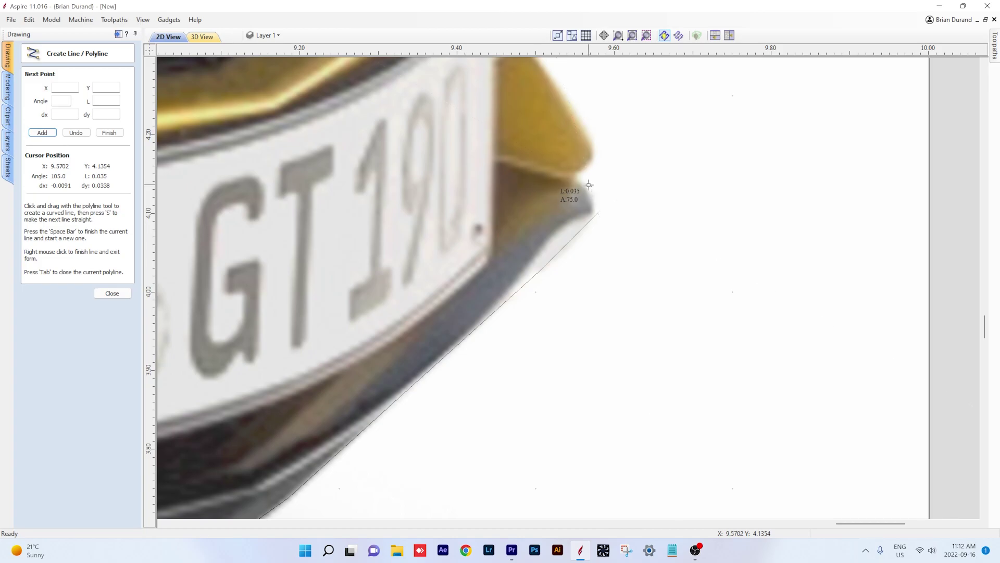
pyautogui.click(578, 177)
pyautogui.click(590, 154)
# Curve the outline around the yellow corner and up the vertical front edge
pyautogui.scroll(2, 594, 156)
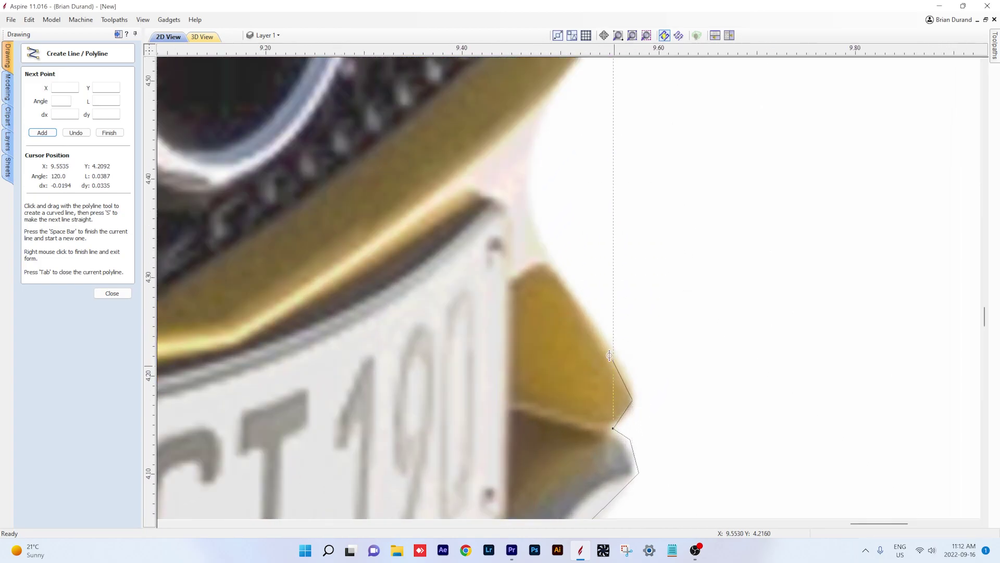
pyautogui.moveTo(550, 257); pyautogui.dragTo(523, 268)
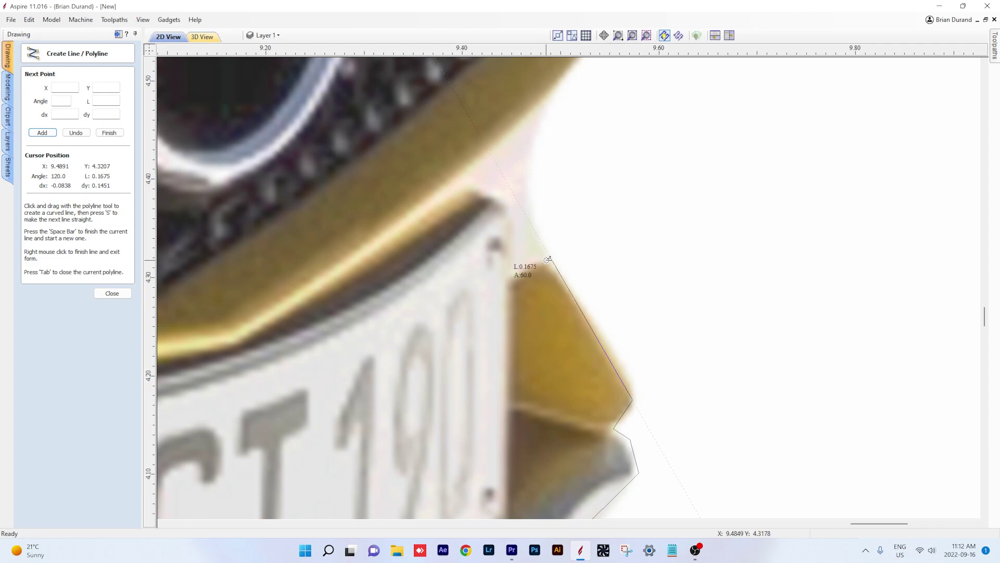
pyautogui.click(524, 185)
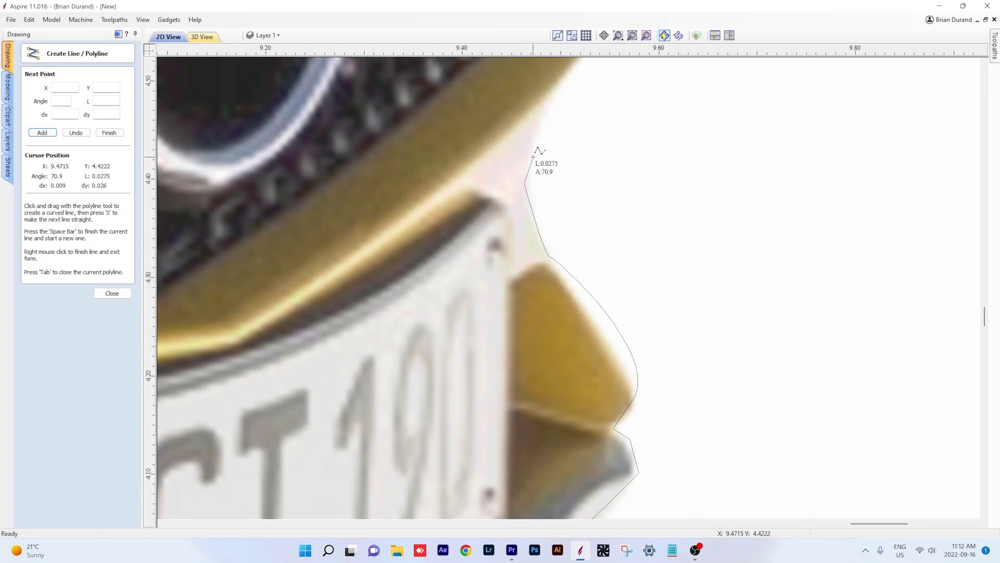
pyautogui.click(537, 103)
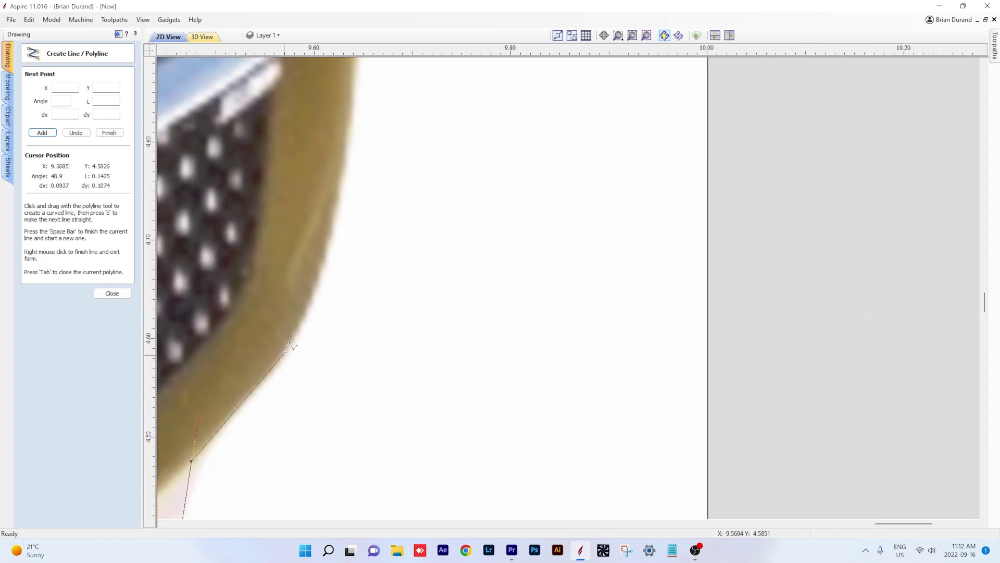
pyautogui.click(288, 349)
pyautogui.click(344, 183)
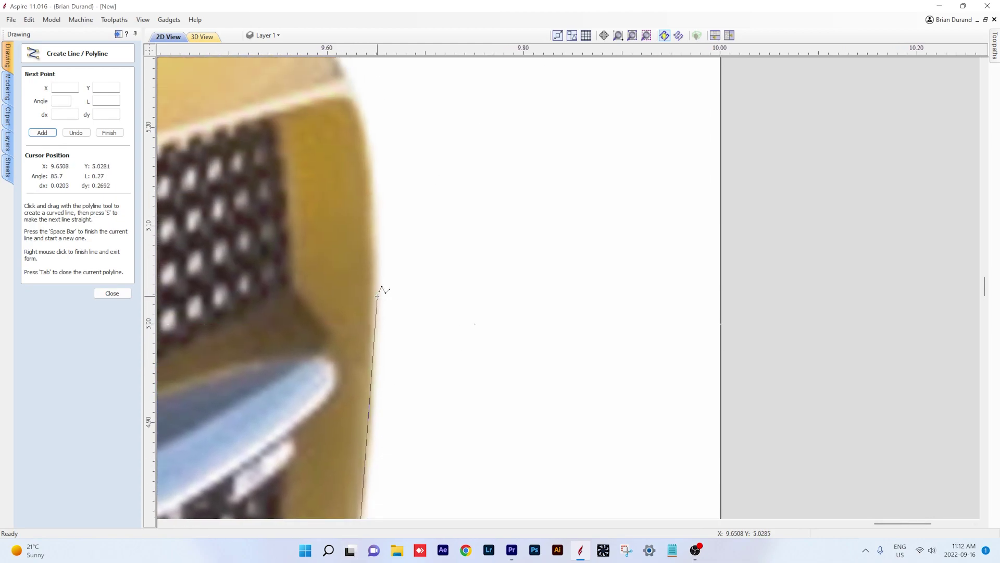
pyautogui.click(377, 296)
pyautogui.scroll(1, 432, 459)
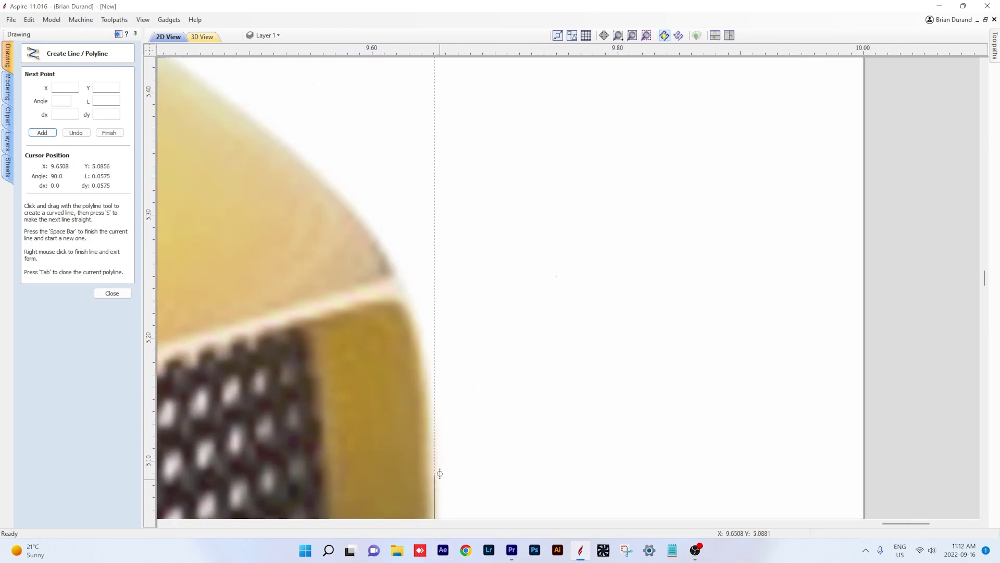
pyautogui.click(417, 311)
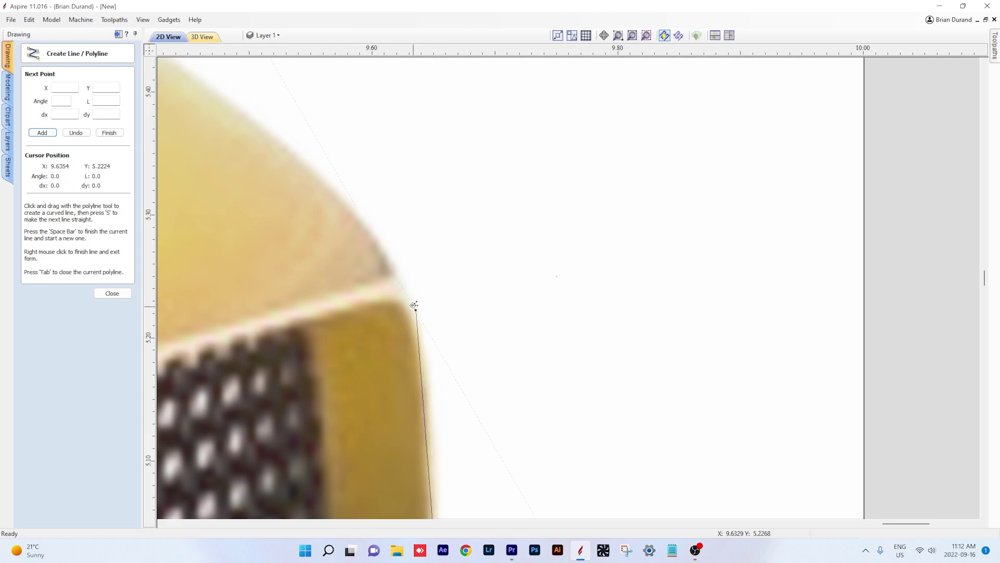
# Trace the bonnet's curved corner and follow its edge
pyautogui.click(376, 231)
pyautogui.scroll(-1, 496, 335)
pyautogui.scroll(1, 755, 479)
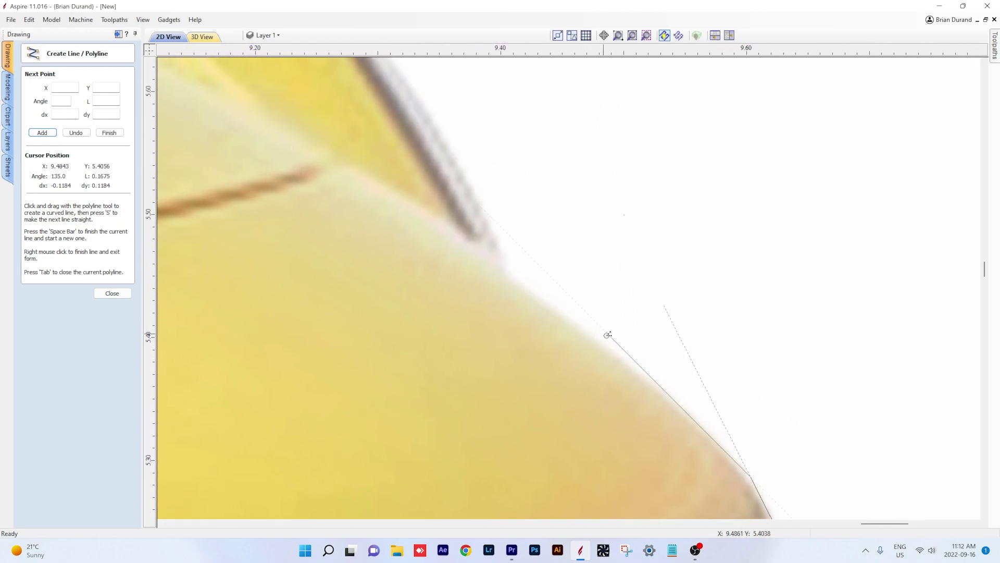
pyautogui.click(648, 373)
pyautogui.click(505, 260)
pyautogui.scroll(1, 506, 260)
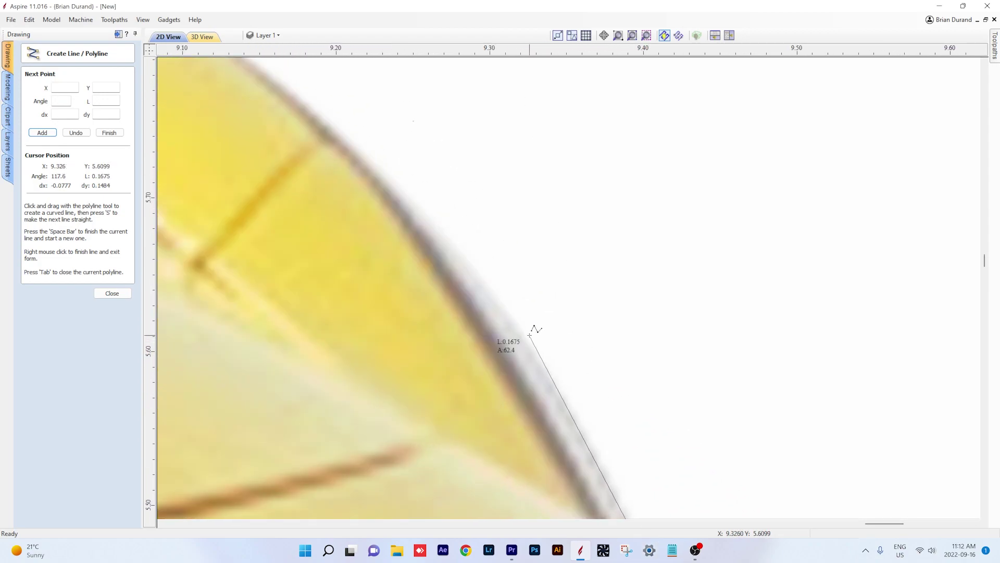
pyautogui.click(530, 335)
pyautogui.click(395, 189)
pyautogui.moveTo(398, 192); pyautogui.dragTo(880, 560, button='middle')
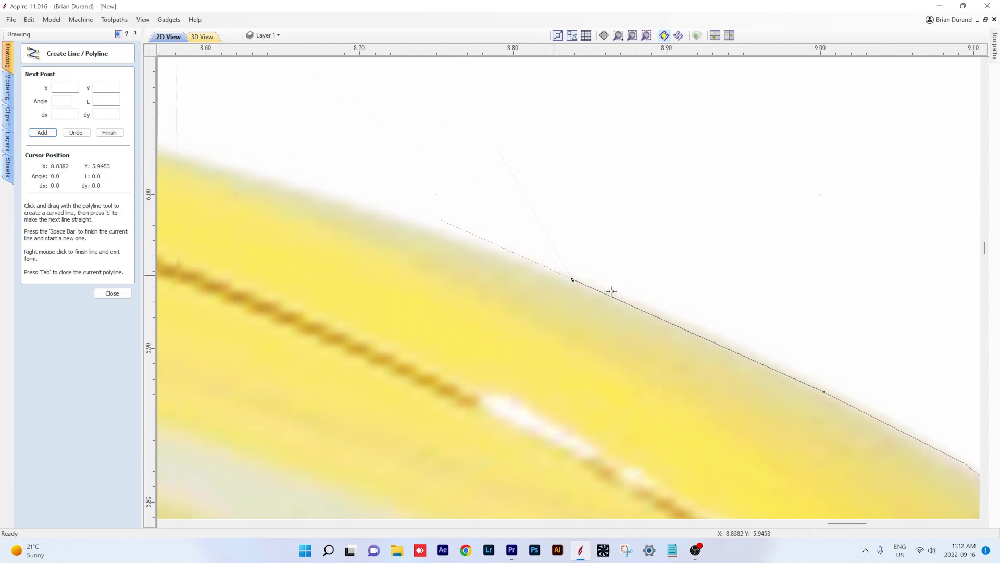
pyautogui.scroll(-1, 838, 399)
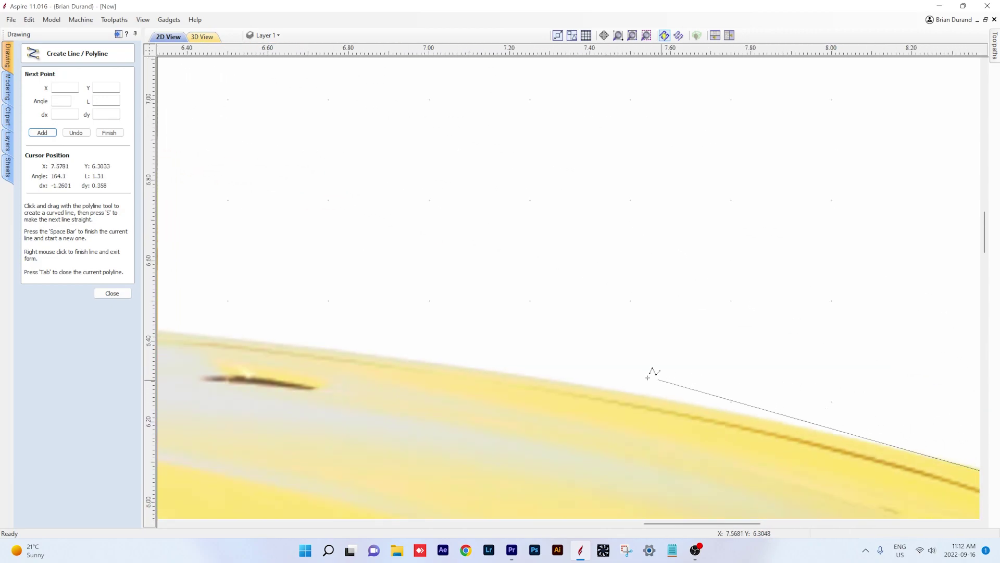
# Carry the outline along the bonnet top to the windscreen pillar base and upward
pyautogui.click(608, 390)
pyautogui.click(223, 344)
pyautogui.moveTo(222, 344); pyautogui.dragTo(780, 365, button='middle')
pyautogui.scroll(2, 780, 365)
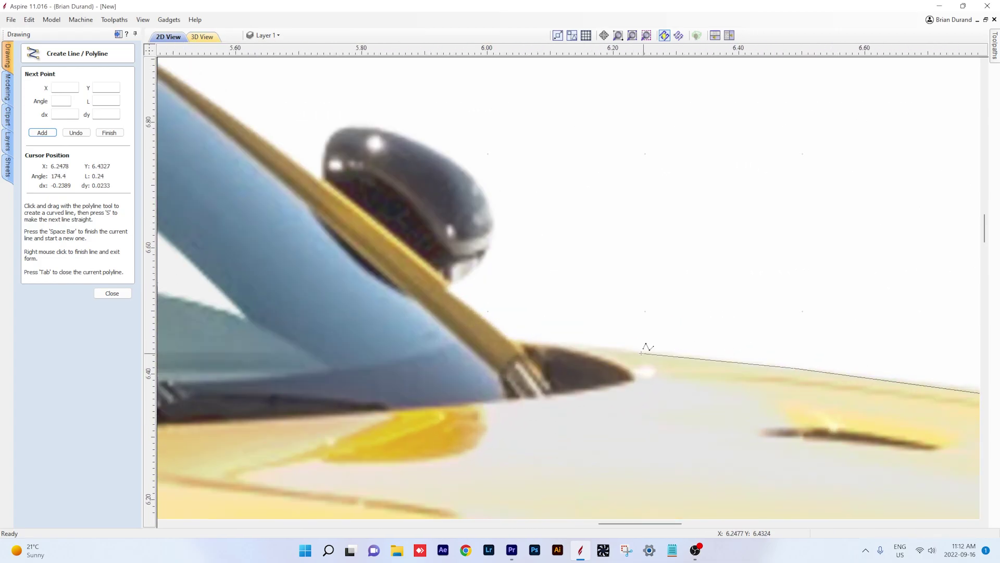
pyautogui.click(514, 342)
pyautogui.click(447, 285)
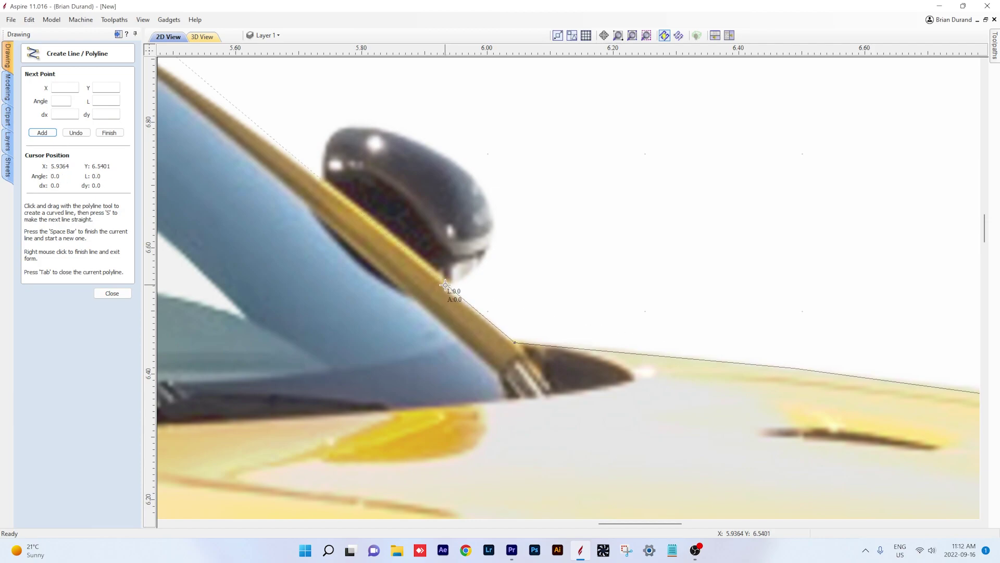
# Trace around the side mirror back onto the pillar and end the polyline
pyautogui.click(483, 266)
pyautogui.click(493, 213)
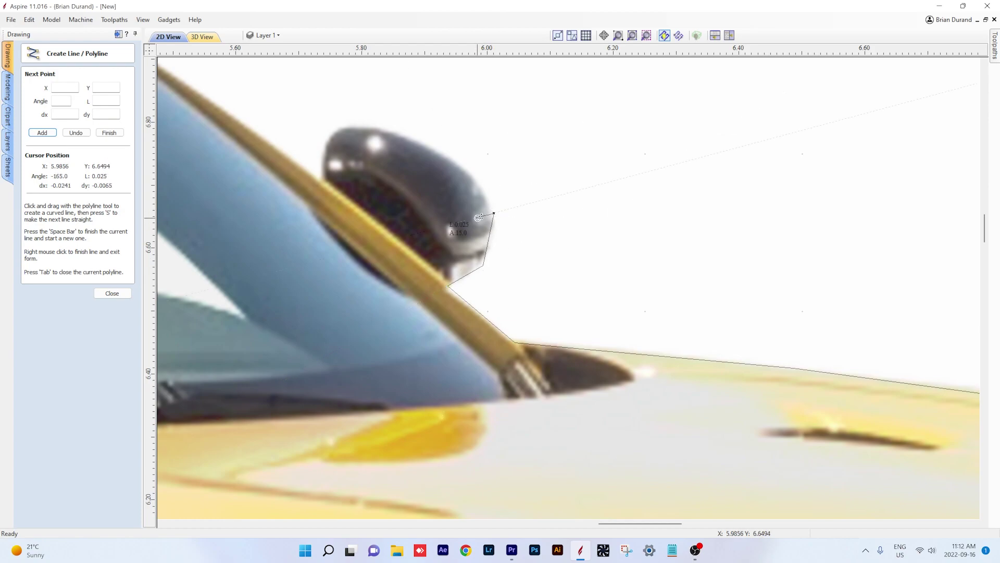
pyautogui.click(467, 167)
pyautogui.click(393, 132)
pyautogui.click(341, 133)
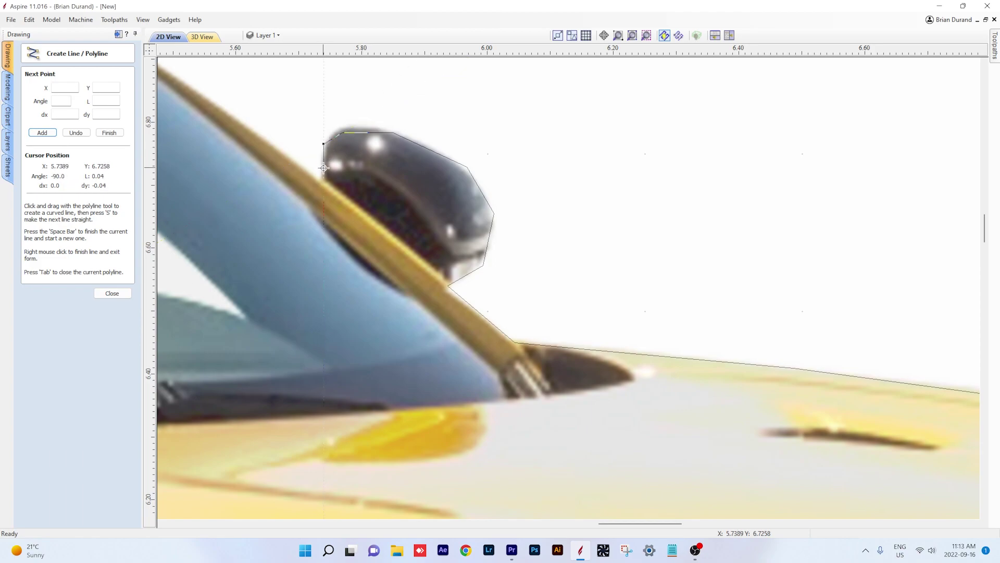
pyautogui.moveTo(324, 178); pyautogui.dragTo(334, 192)
pyautogui.click(290, 153)
pyautogui.press('space')
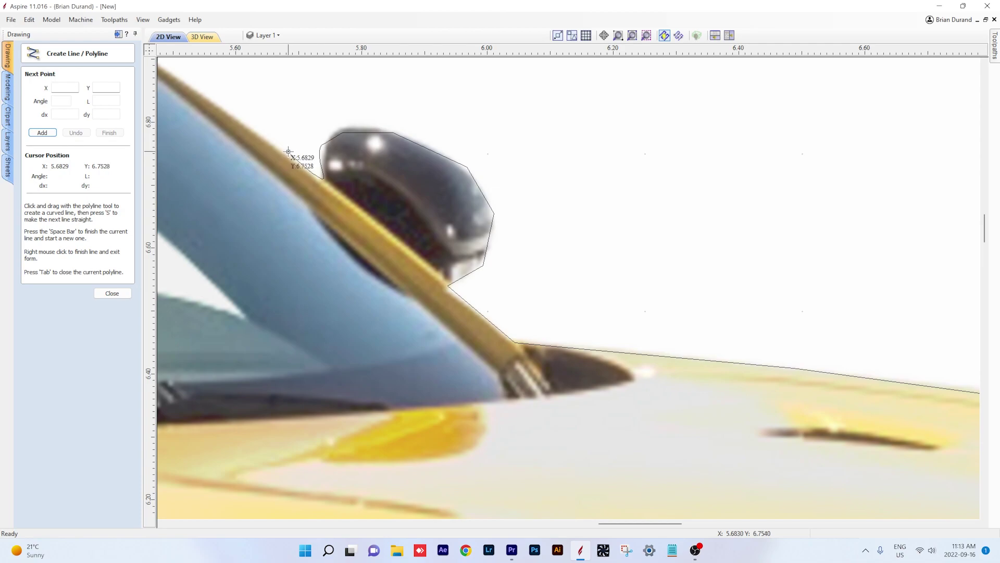
pyautogui.click(289, 152)
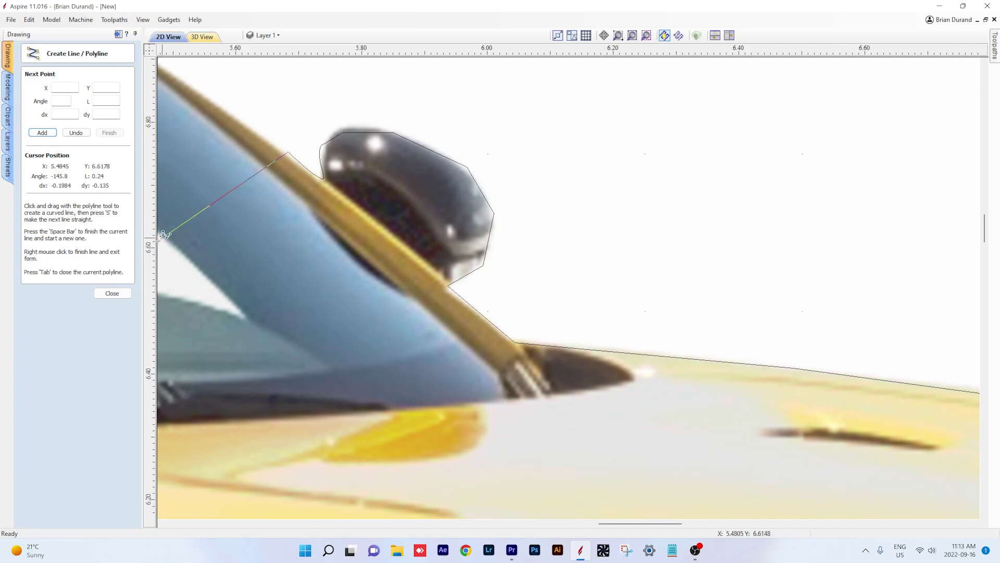
# Node-edit the outline, deleting unwanted mirror nodes and curving the mirror span
pyautogui.click(117, 292)
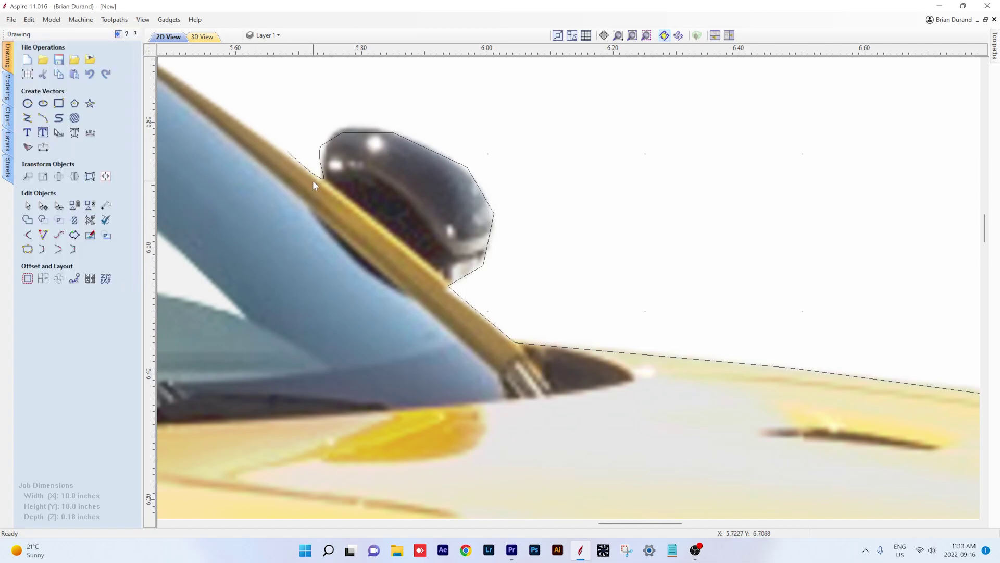
pyautogui.click(331, 139)
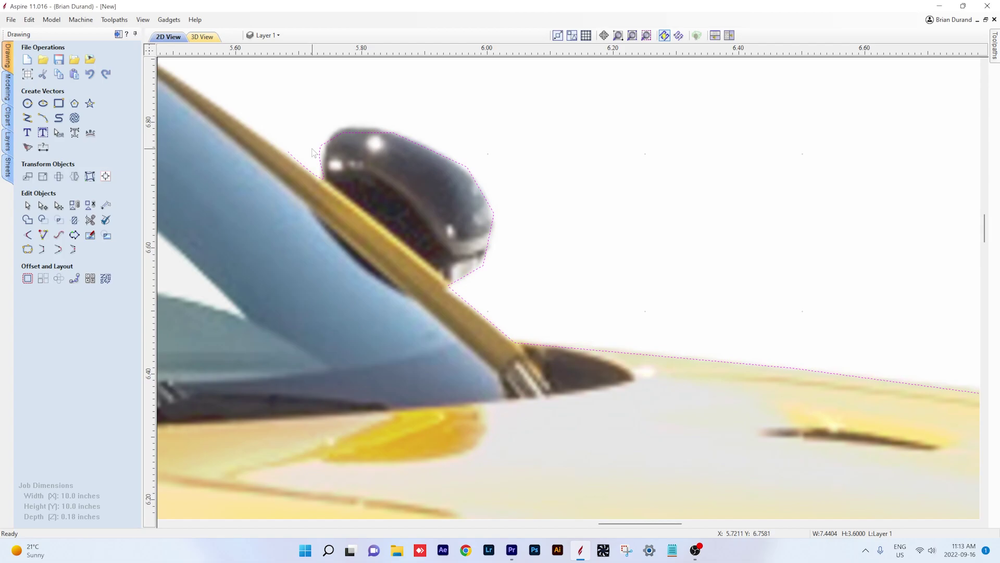
pyautogui.press('n')
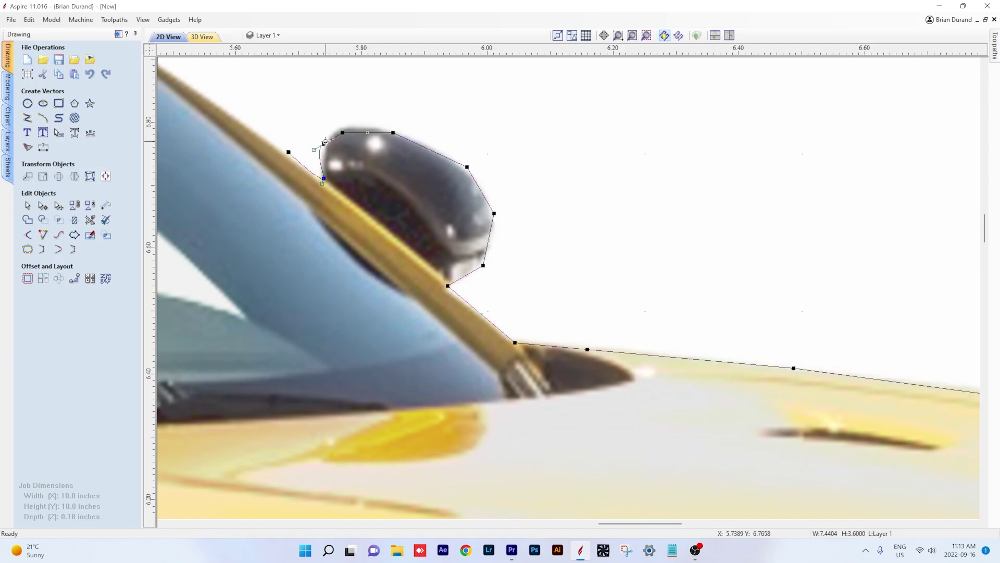
pyautogui.moveTo(325, 144); pyautogui.dragTo(333, 138)
pyautogui.rightClick(332, 139)
pyautogui.click(346, 147)
pyautogui.press('c')
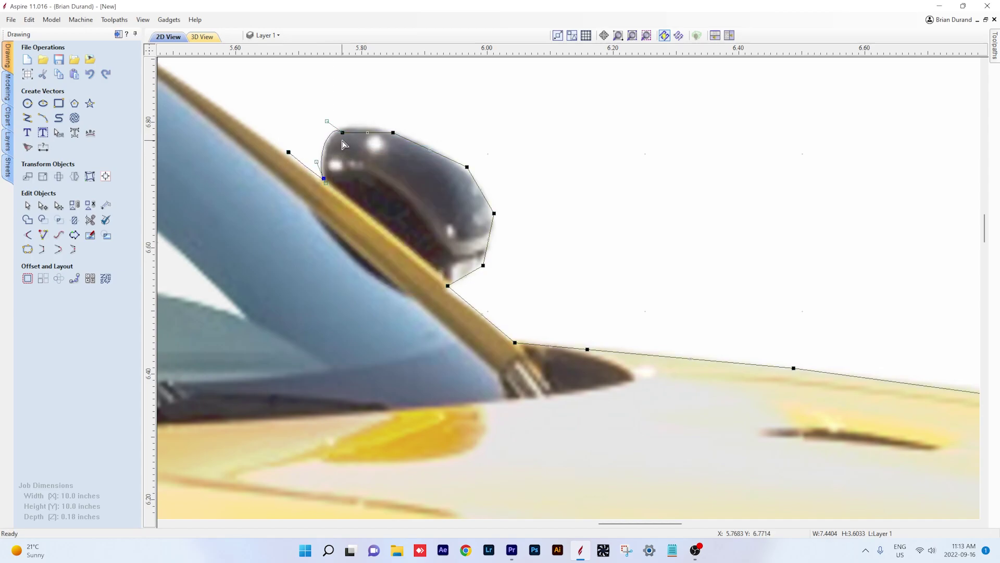
pyautogui.click(345, 129)
pyautogui.moveTo(345, 129); pyautogui.dragTo(348, 130)
pyautogui.rightClick(348, 134)
pyautogui.click(367, 141)
# Straighten the mirror span, add and nudge nodes at its top-left corner, then exit node editing
pyautogui.click(324, 179)
pyautogui.rightClick(353, 150)
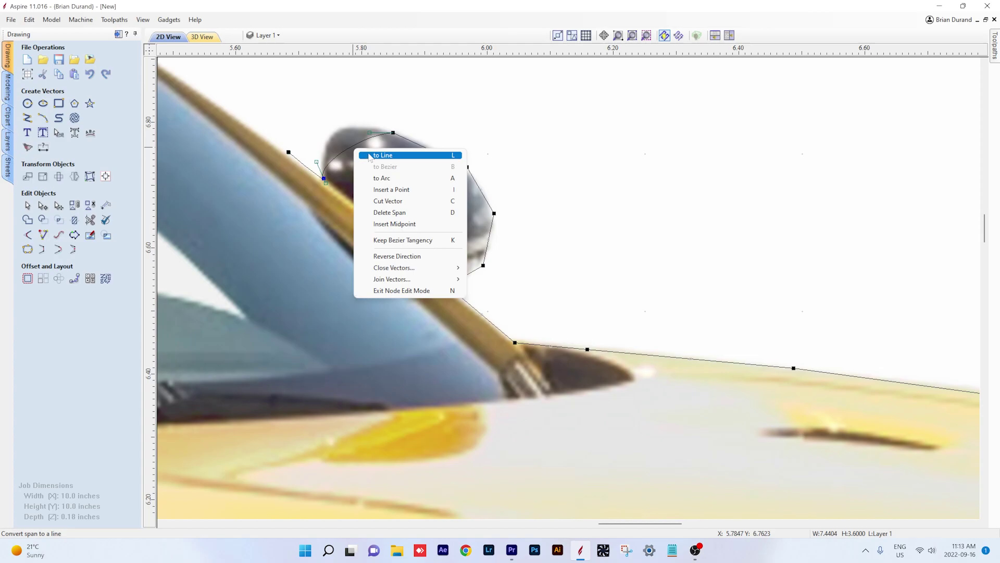
pyautogui.click(371, 156)
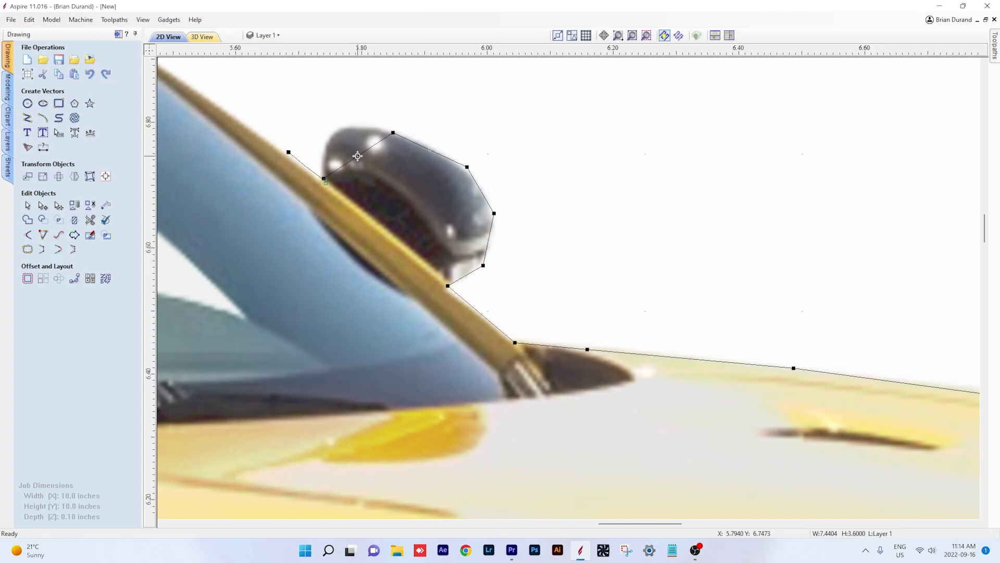
pyautogui.moveTo(356, 154); pyautogui.dragTo(335, 127)
pyautogui.moveTo(332, 151); pyautogui.dragTo(325, 145)
pyautogui.click(339, 127)
pyautogui.click(395, 133)
pyautogui.press('p')
pyautogui.press('Down')
pyautogui.press('Left')
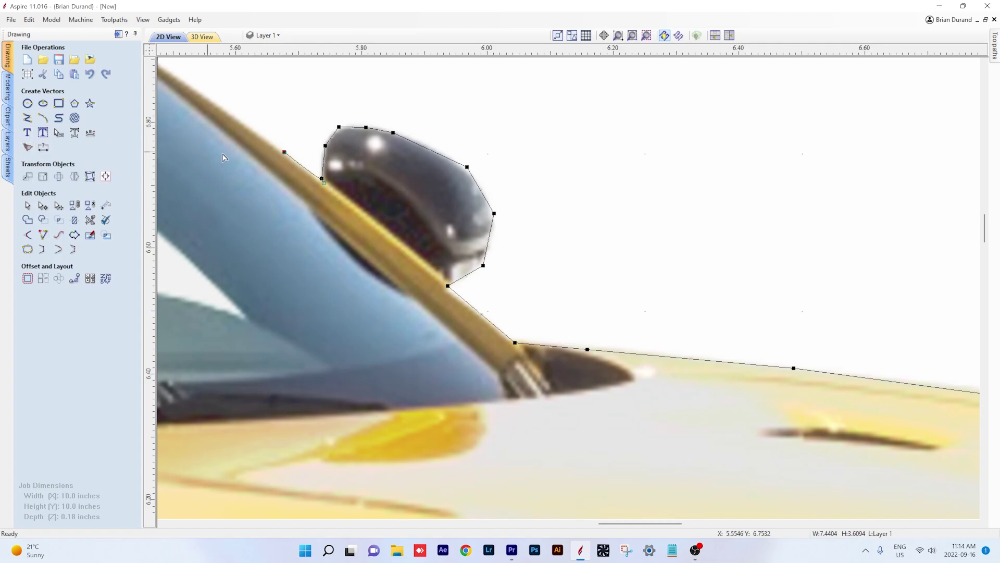
pyautogui.press('n')
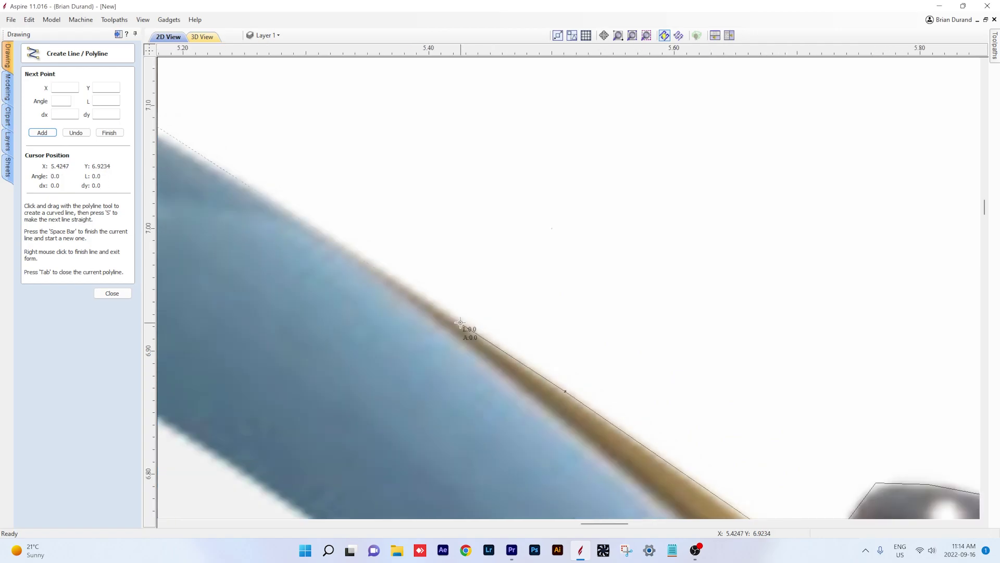
pyautogui.scroll(-1, 453, 311)
# Trace the windscreen top and roof edge to where the roof meets the pillar
pyautogui.click(372, 267)
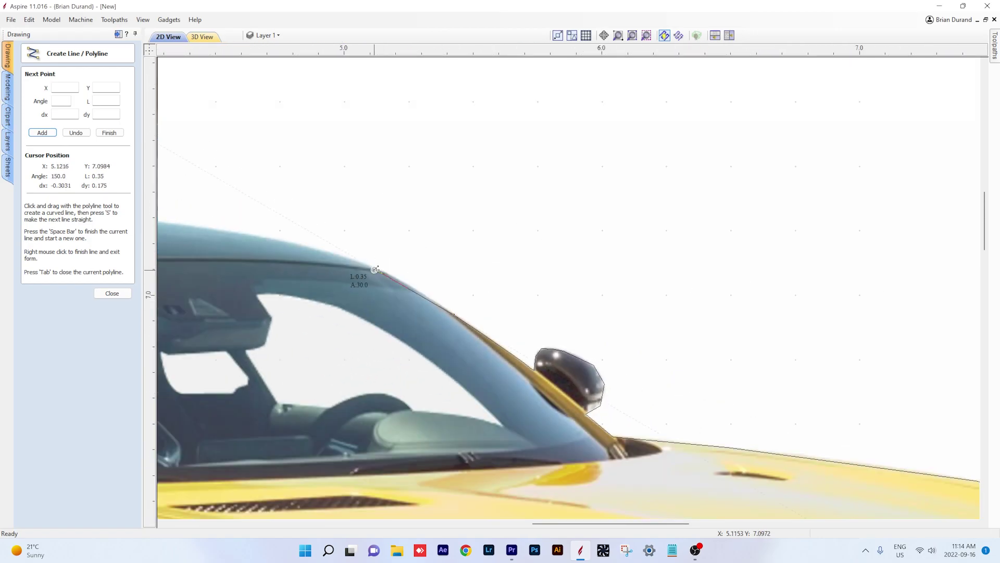
pyautogui.click(325, 251)
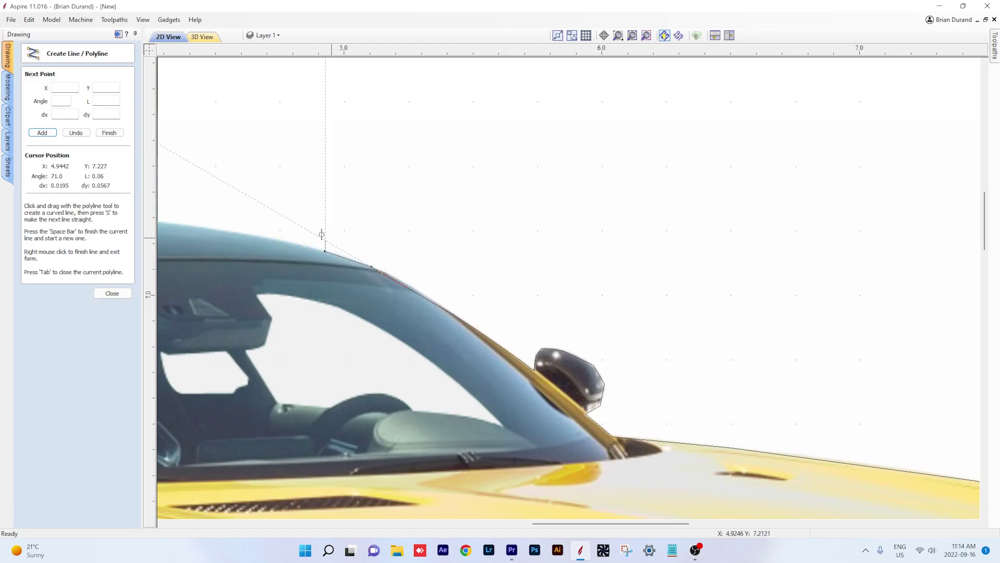
pyautogui.scroll(1, 275, 236)
pyautogui.click(273, 238)
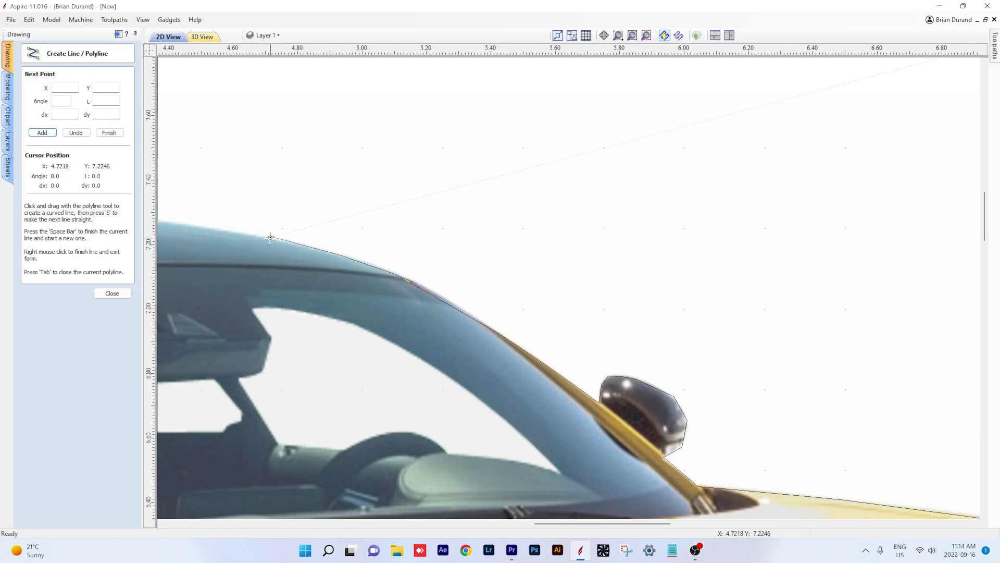
pyautogui.click(179, 221)
pyautogui.moveTo(181, 220); pyautogui.dragTo(837, 283, button='middle')
pyautogui.click(688, 270)
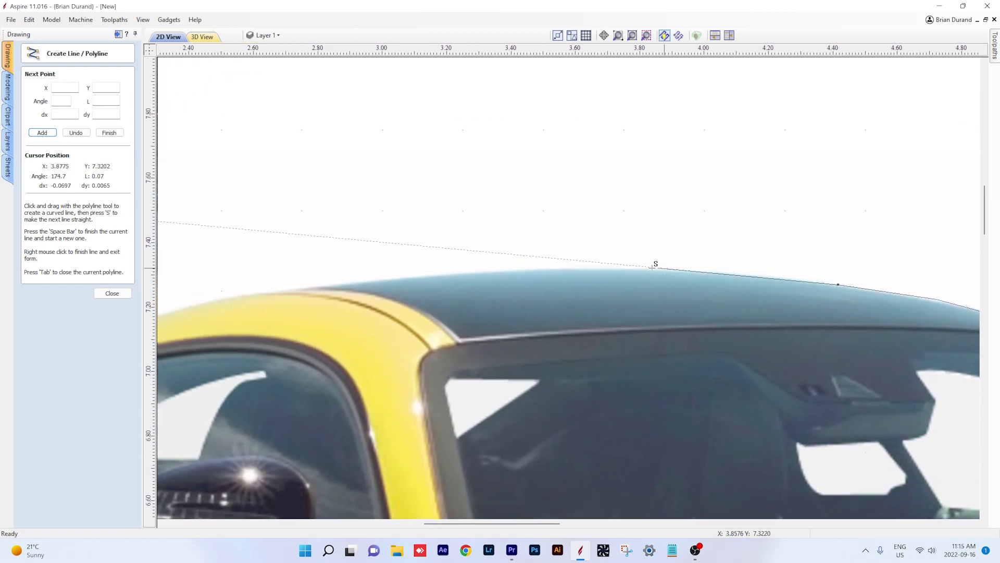
pyautogui.click(525, 271)
pyautogui.click(376, 279)
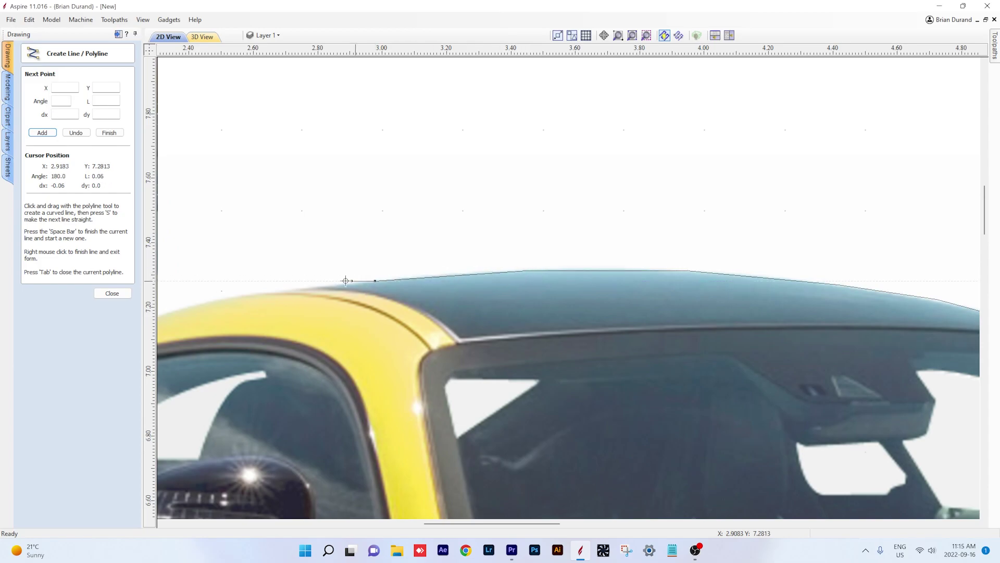
pyautogui.click(281, 286)
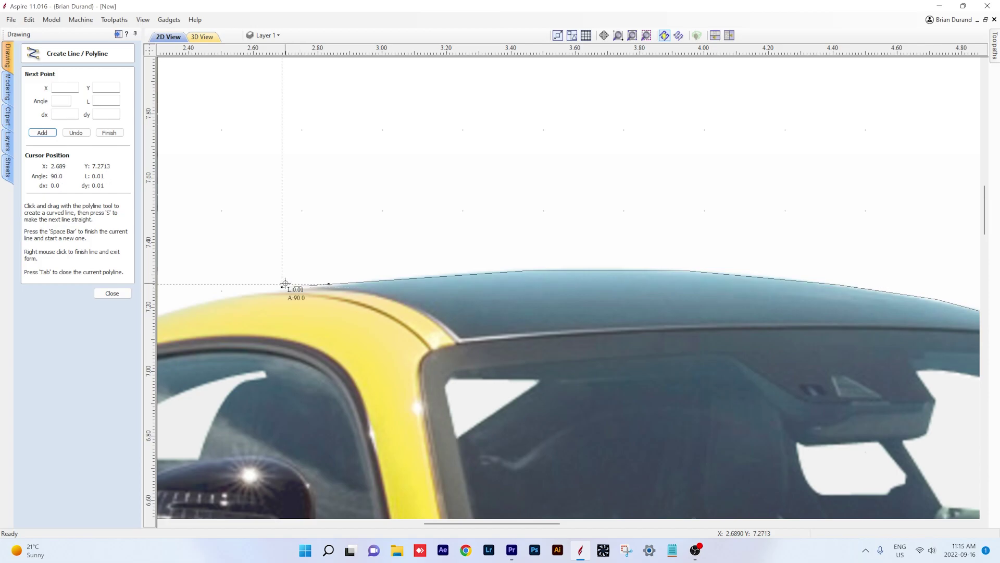
# Continue the polyline down the pillar's edge
pyautogui.moveTo(286, 286); pyautogui.dragTo(796, 271, button='middle')
pyautogui.scroll(2, 798, 270)
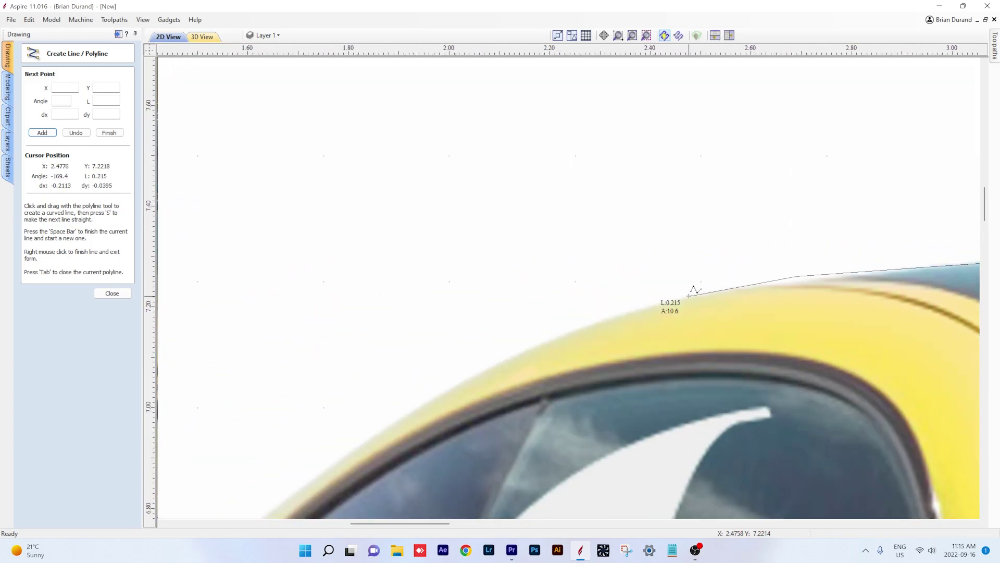
pyautogui.click(690, 295)
pyautogui.click(542, 341)
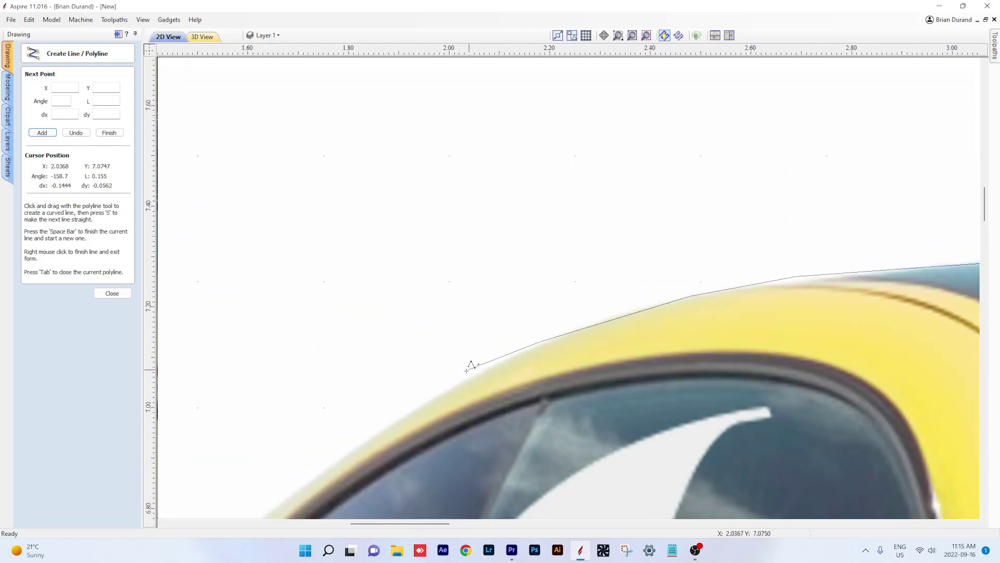
pyautogui.click(441, 398)
pyautogui.moveTo(442, 392); pyautogui.dragTo(708, 216, button='middle')
pyautogui.scroll(2, 708, 217)
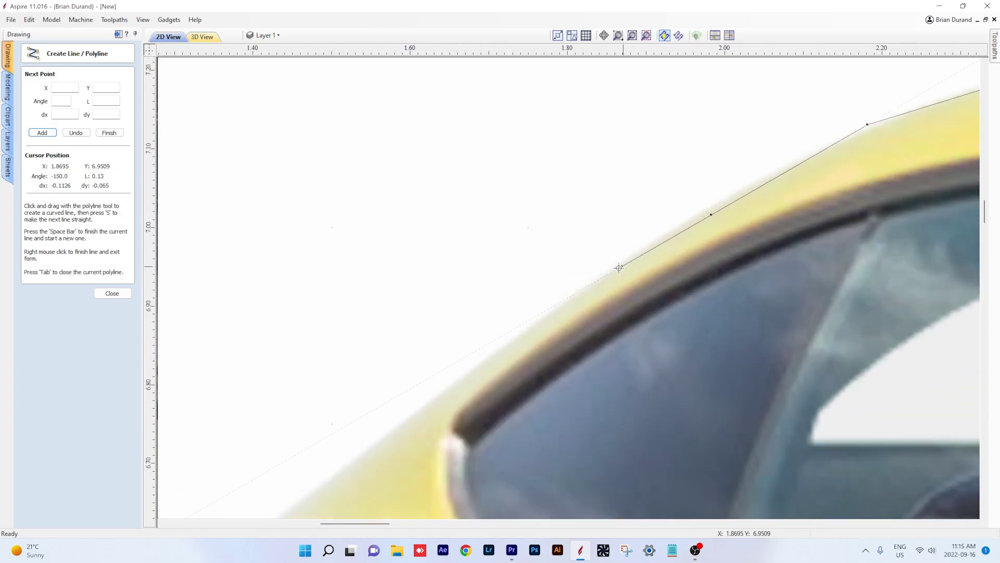
# Add points along the front fender's upper edge and finish the polyline
pyautogui.click(404, 417)
pyautogui.moveTo(404, 417); pyautogui.dragTo(861, 161, button='middle')
pyautogui.scroll(2, 862, 161)
pyautogui.click(622, 340)
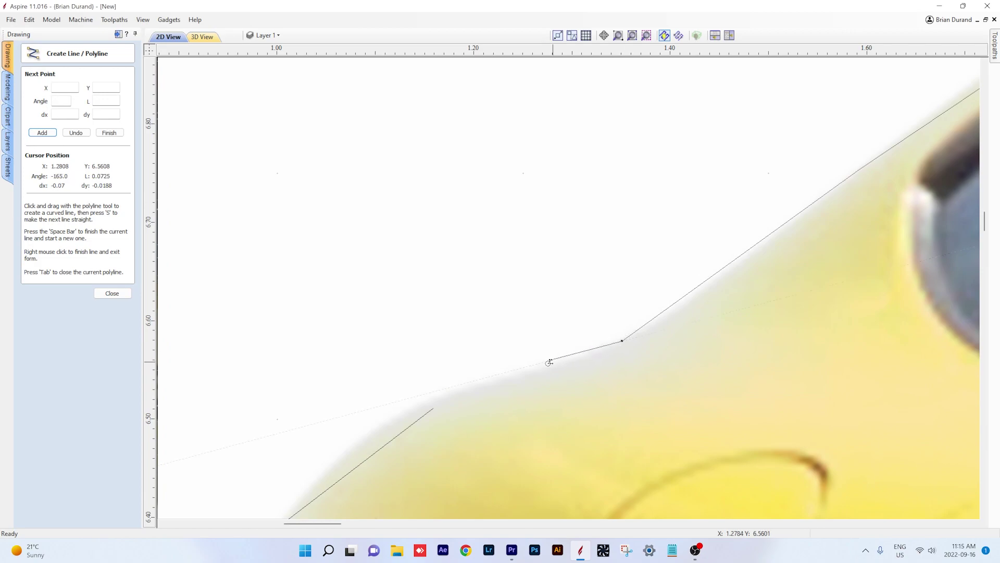
pyautogui.click(433, 408)
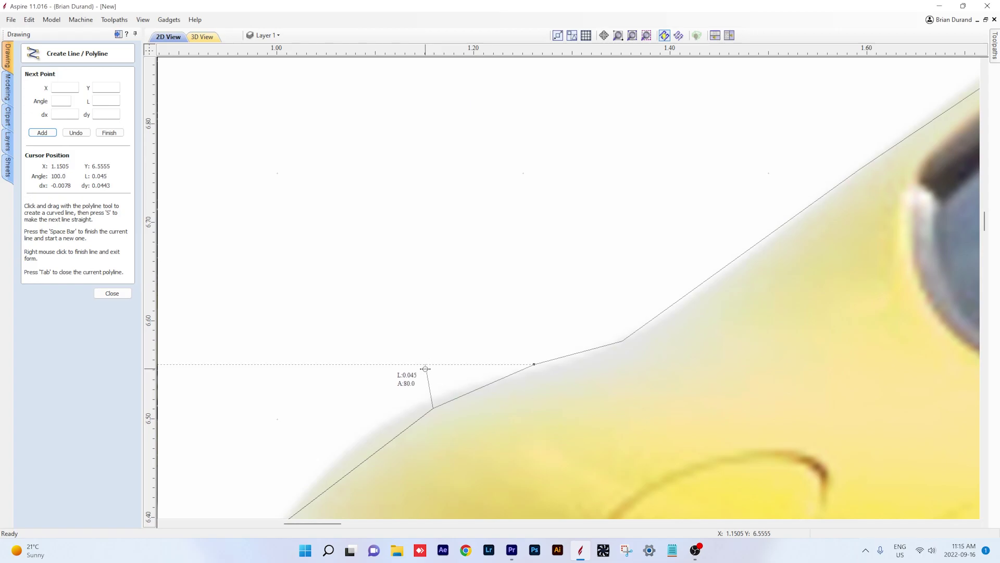
pyautogui.press('space')
# Dismiss the line drawing form and box-select all three of the car's traced vectors
pyautogui.click(112, 293)
pyautogui.scroll(-5, 416, 371)
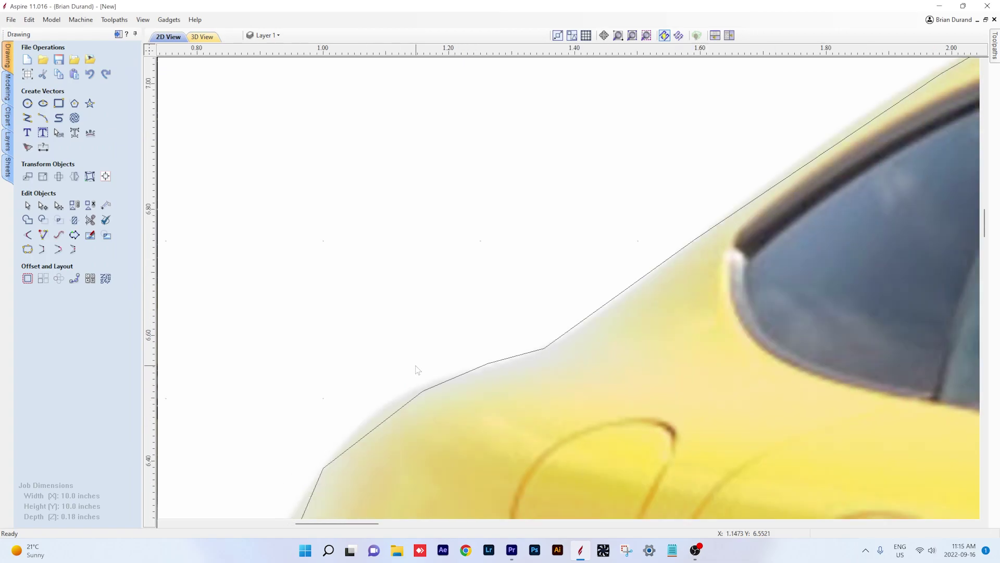
pyautogui.click(418, 379)
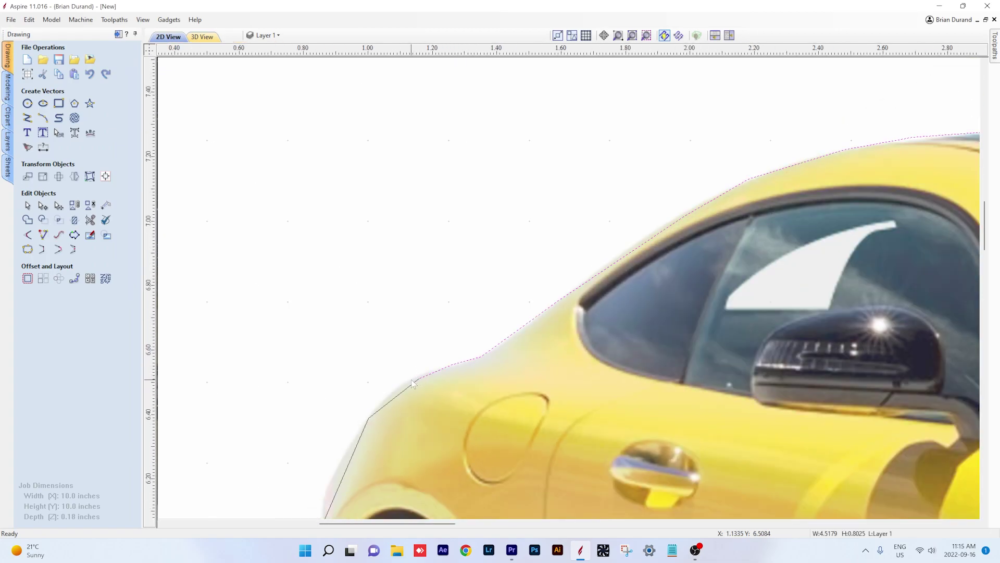
pyautogui.scroll(3, 412, 383)
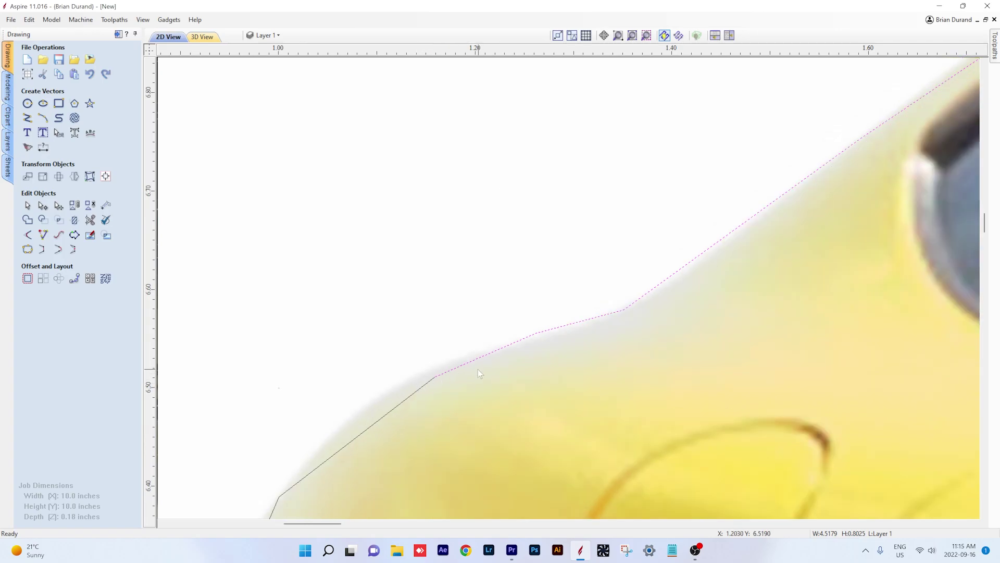
pyautogui.scroll(-2, 444, 378)
pyautogui.scroll(-5, 444, 378)
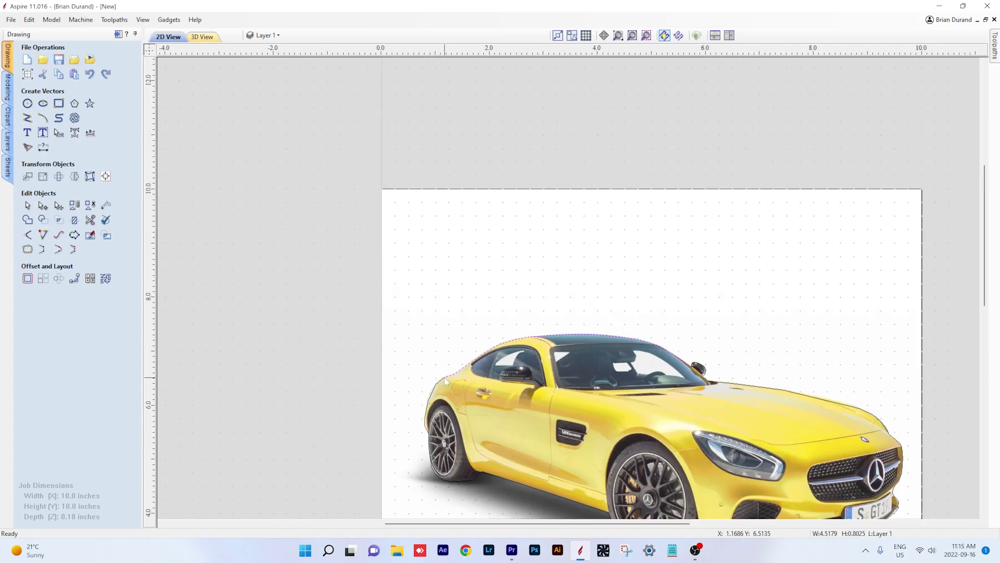
pyautogui.scroll(-2, 445, 377)
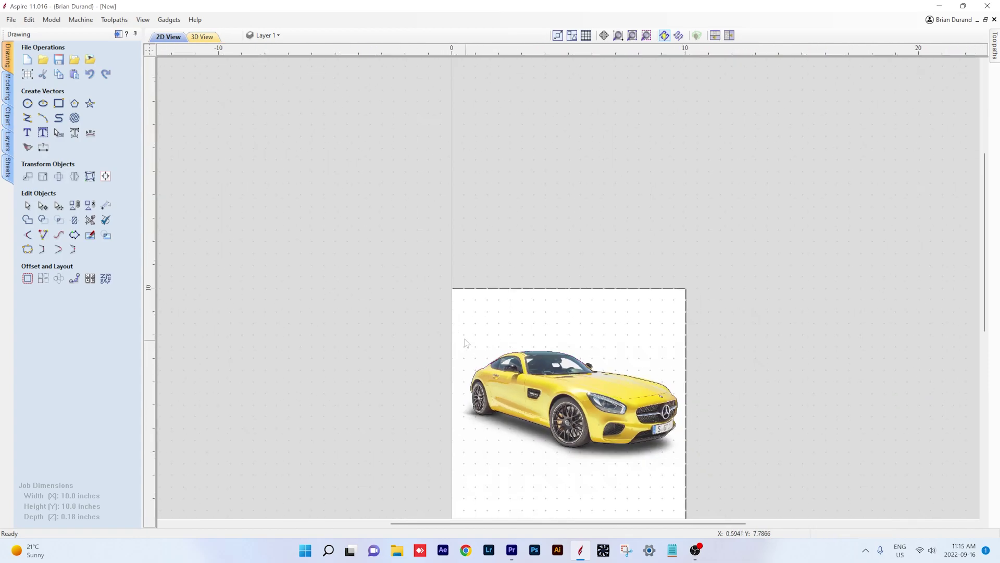
pyautogui.moveTo(468, 412); pyautogui.dragTo(723, 495)
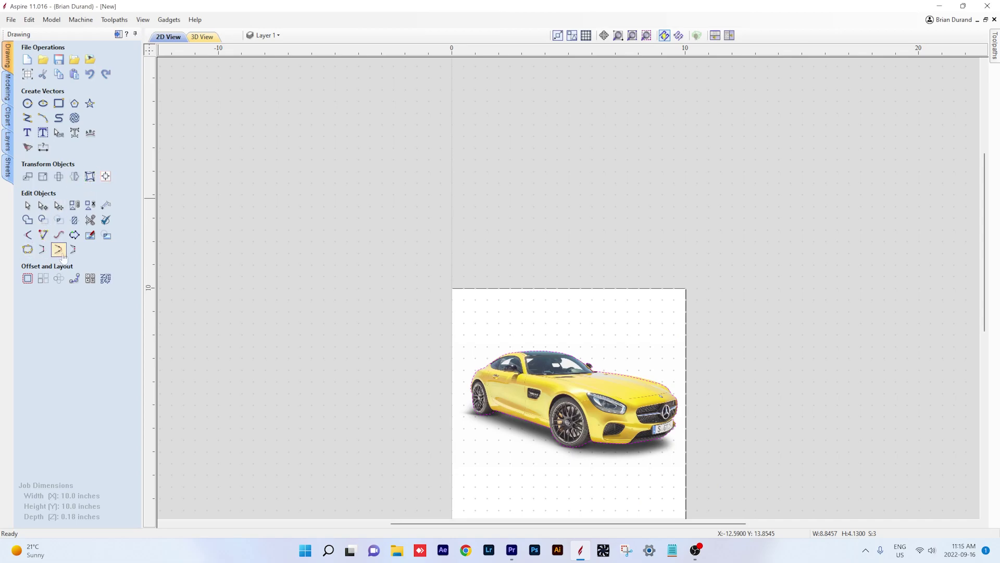
# Join the selected vectors into one closed outline with Join Vectors
pyautogui.click(28, 250)
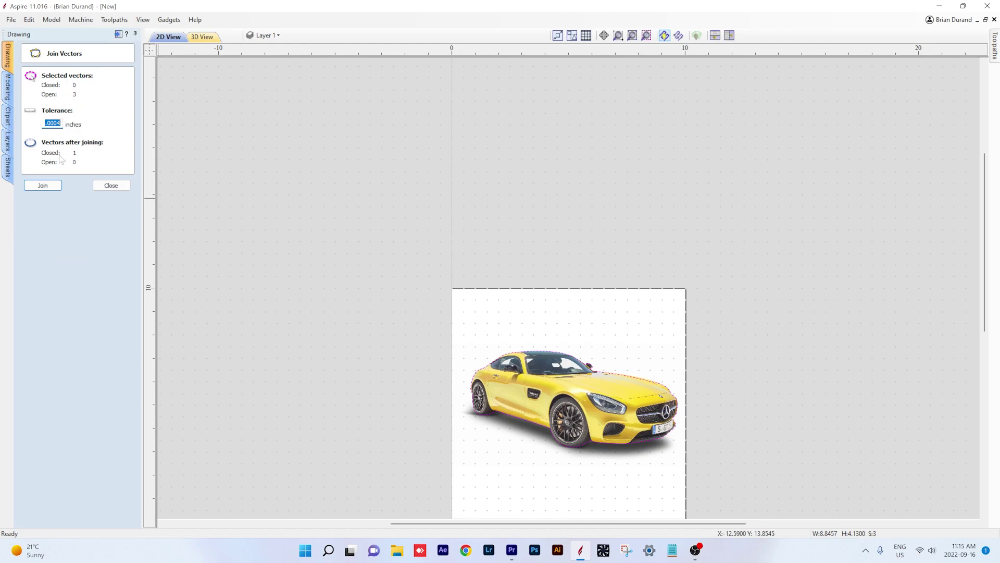
pyautogui.click(52, 186)
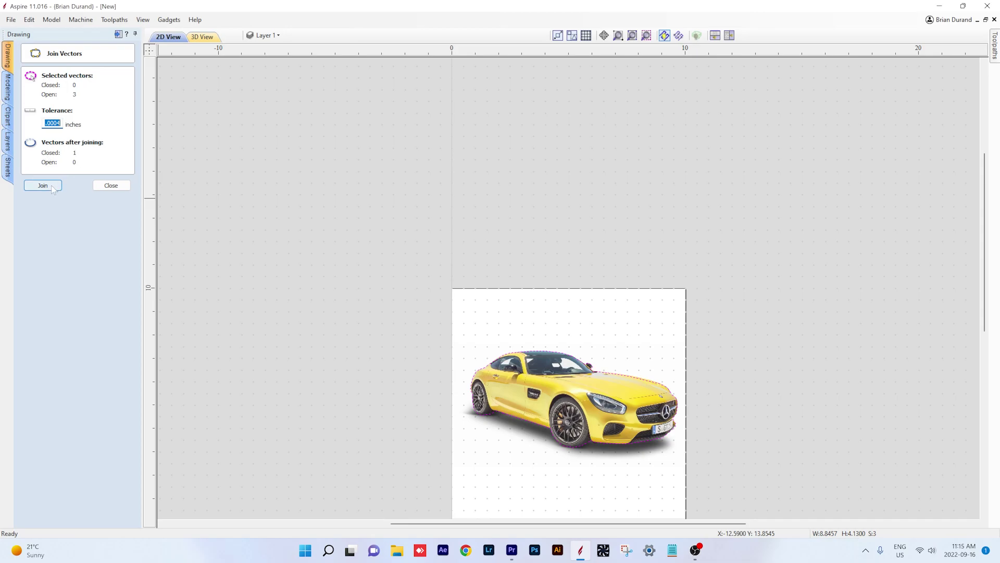
pyautogui.click(111, 186)
# Select the joined car outline and put it into node editing, with the car's front in view
pyautogui.scroll(6, 503, 375)
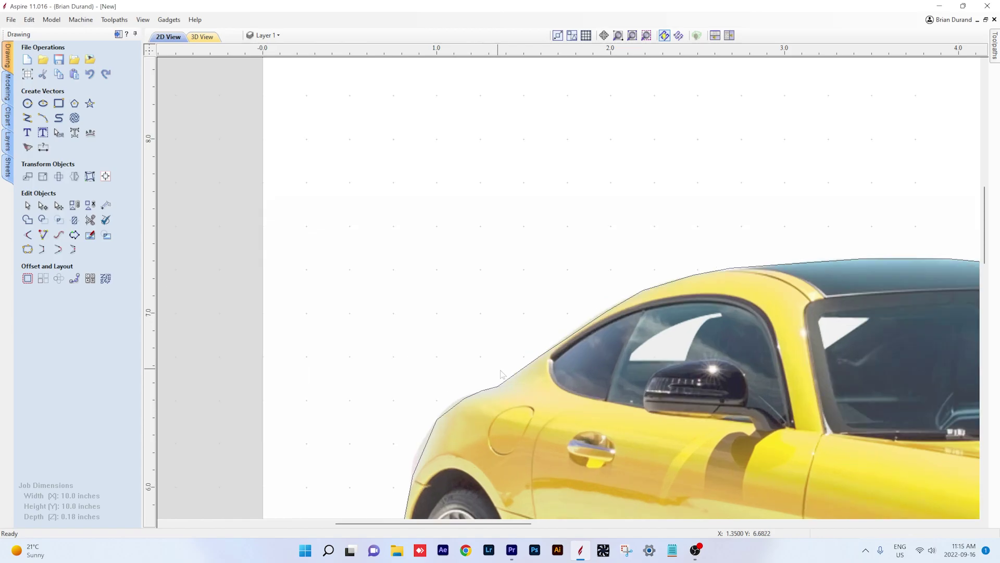
pyautogui.click(511, 377)
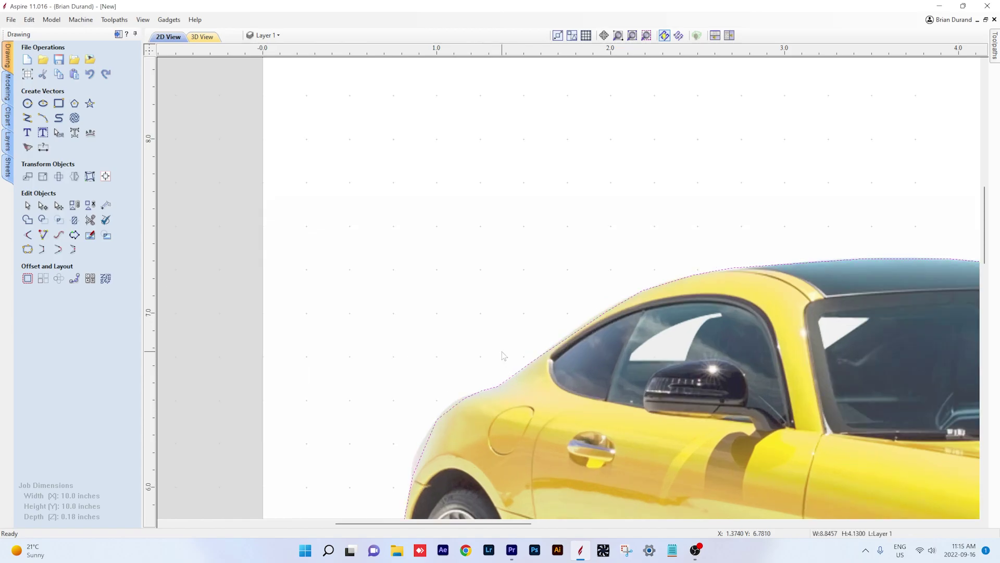
pyautogui.scroll(-4, 511, 377)
pyautogui.moveTo(898, 346); pyautogui.dragTo(784, 214, button='middle')
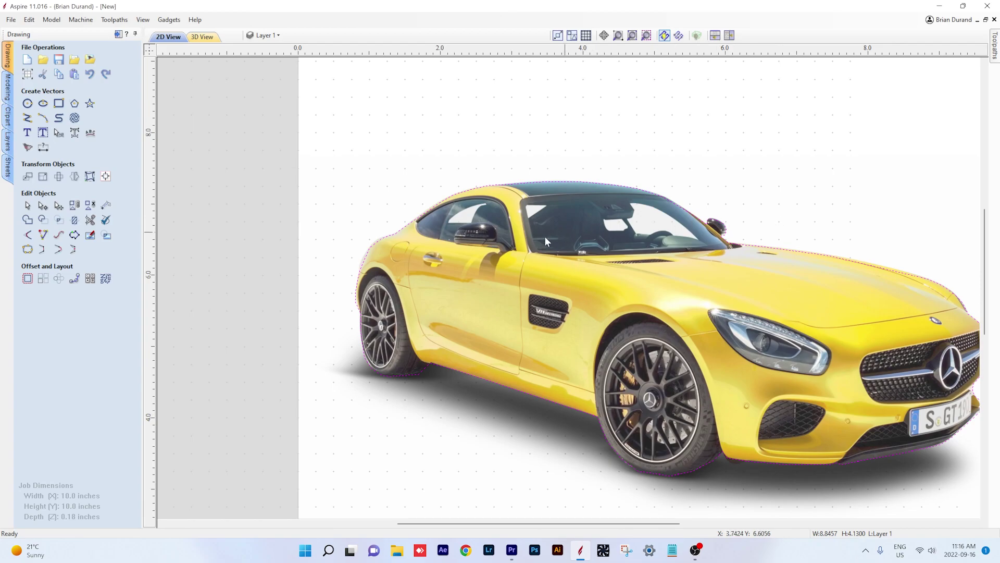
pyautogui.scroll(4, 386, 252)
pyautogui.scroll(3, 386, 251)
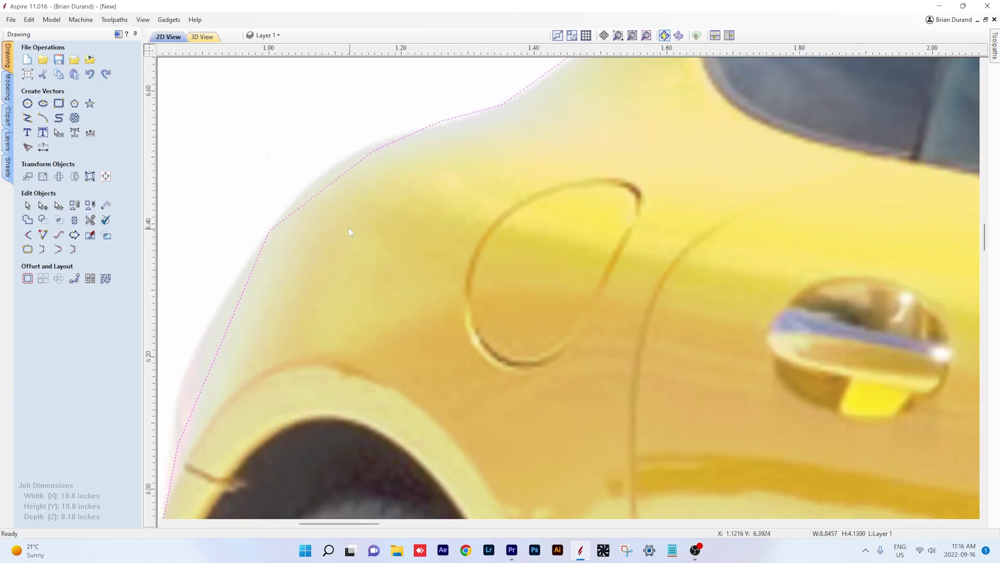
pyautogui.doubleClick(296, 213)
# Move existing nodes and insert new ones so the outline follows the front fender edge
pyautogui.moveTo(374, 150); pyautogui.dragTo(364, 149)
pyautogui.moveTo(316, 192); pyautogui.dragTo(310, 183)
pyautogui.moveTo(221, 343); pyautogui.dragTo(203, 335)
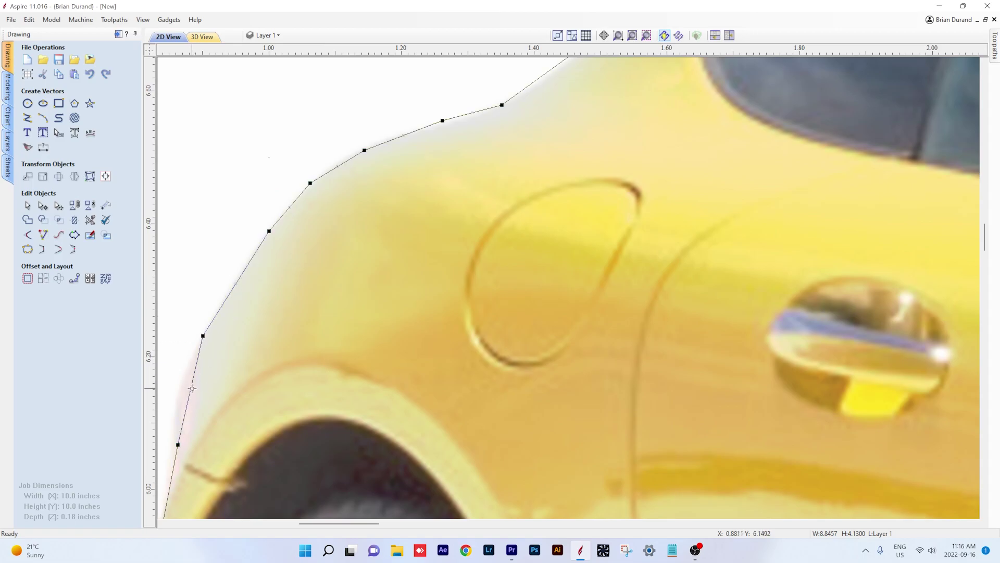
pyautogui.moveTo(190, 390); pyautogui.dragTo(181, 388)
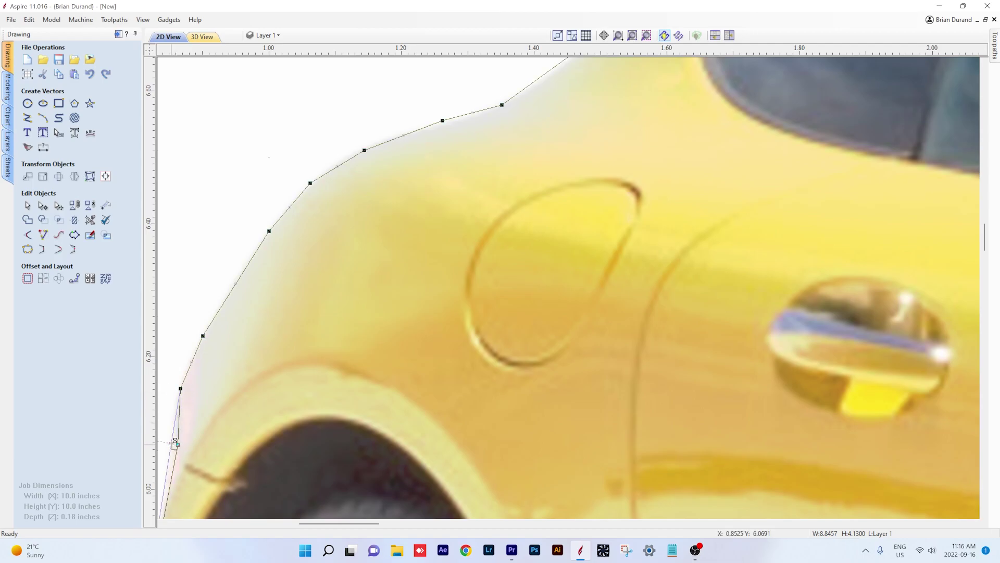
# Zoom in on the front wheel arch and shift its nodes onto the arch edge
pyautogui.moveTo(259, 454); pyautogui.dragTo(395, 208, button='middle')
pyautogui.scroll(1, 291, 374)
pyautogui.moveTo(369, 358); pyautogui.dragTo(441, 134, button='middle')
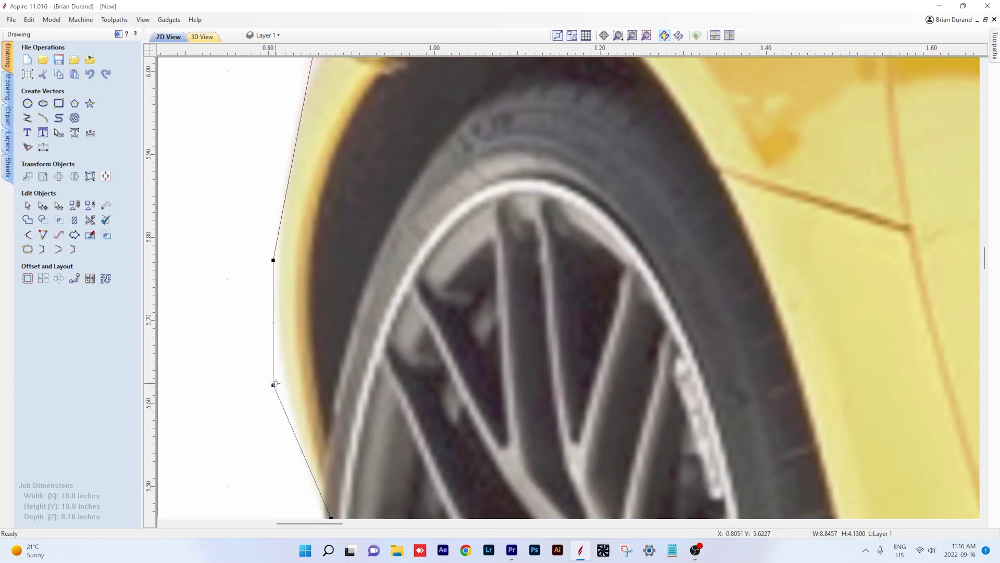
pyautogui.moveTo(273, 383); pyautogui.dragTo(287, 368)
pyautogui.moveTo(274, 260); pyautogui.dragTo(275, 259)
pyautogui.scroll(-3, 493, 353)
pyautogui.scroll(-4, 590, 384)
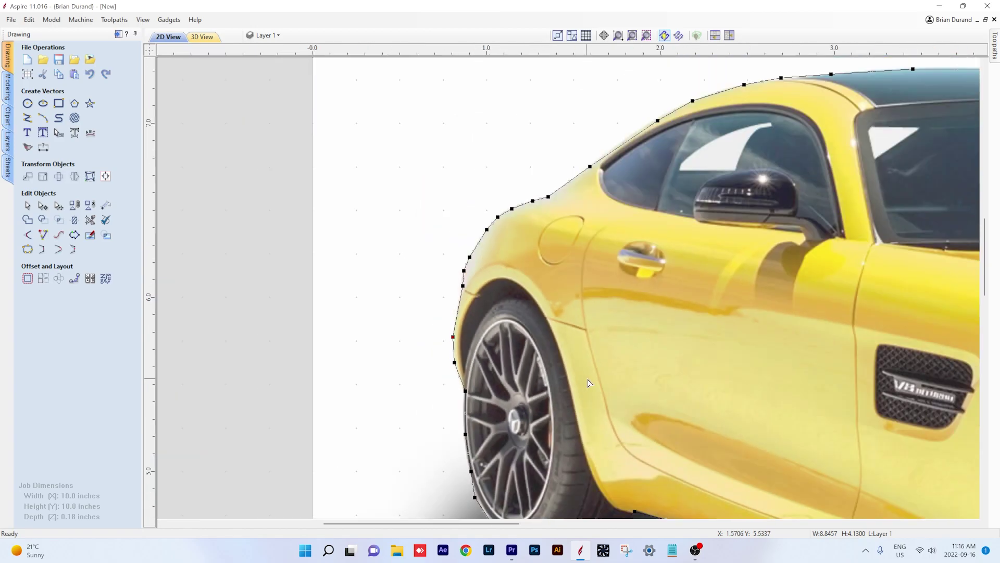
pyautogui.scroll(-2, 646, 375)
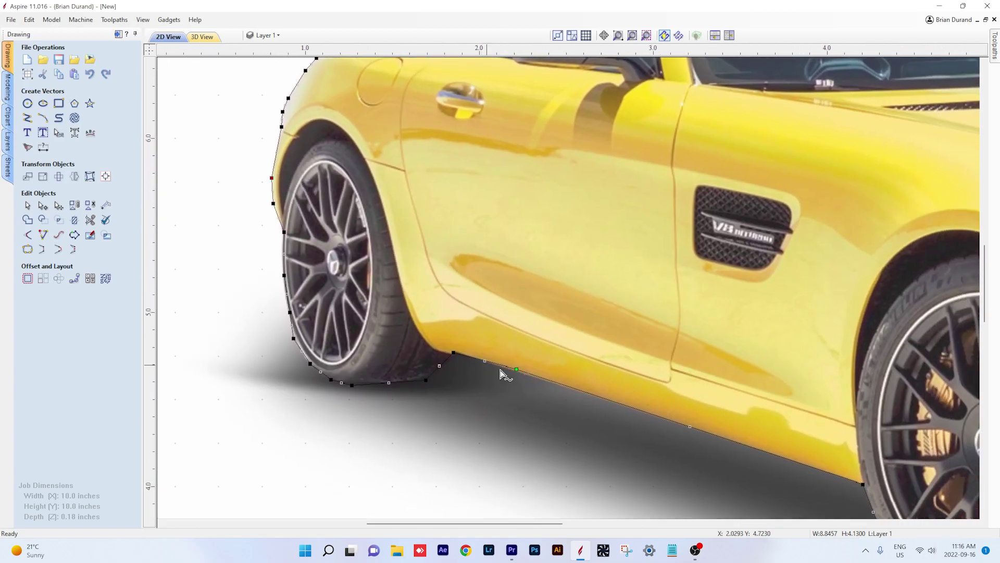
pyautogui.scroll(-1, 726, 368)
pyautogui.moveTo(722, 341); pyautogui.dragTo(394, 275, button='middle')
pyautogui.scroll(-1, 438, 235)
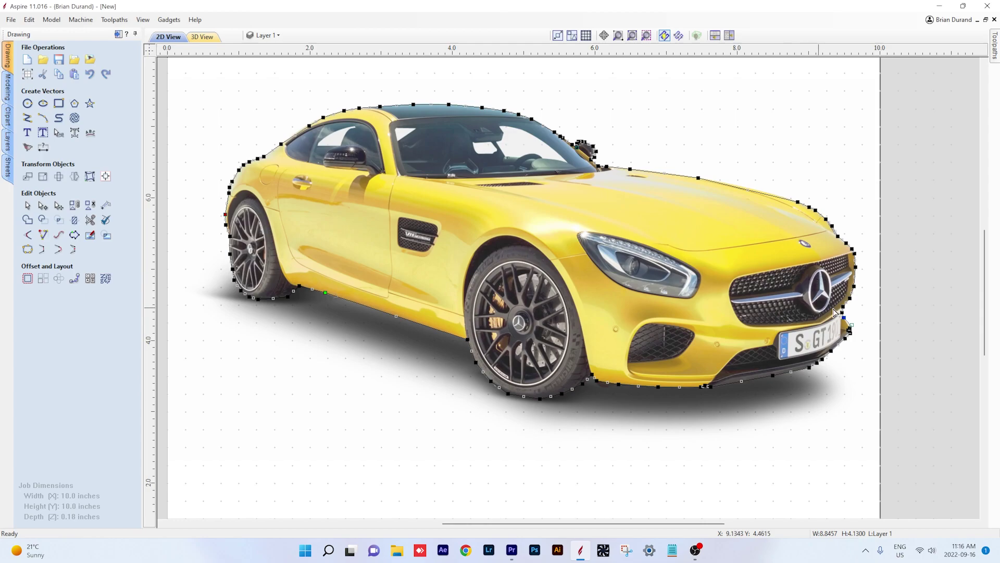
pyautogui.scroll(2, 826, 291)
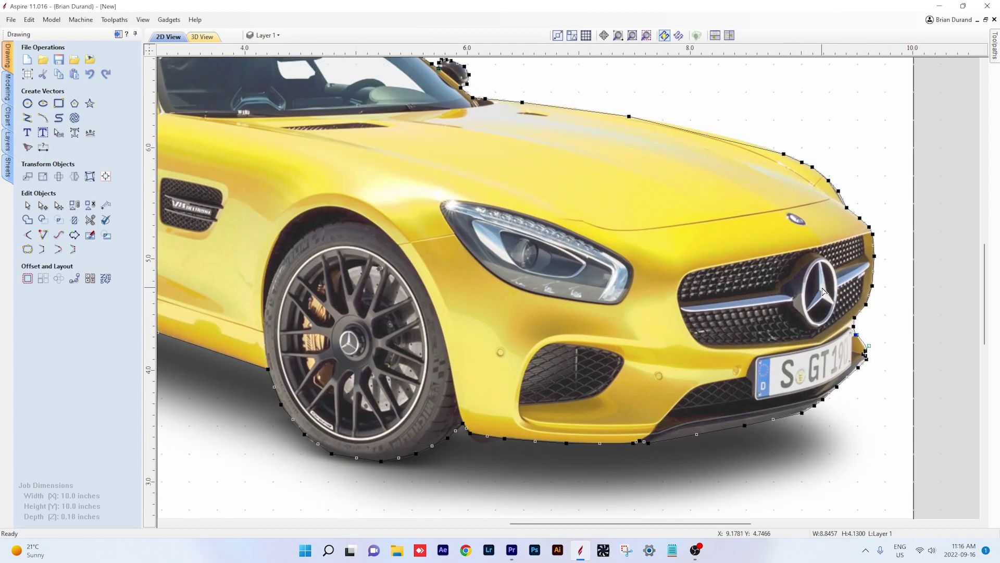
pyautogui.moveTo(821, 291); pyautogui.dragTo(526, 268, button='middle')
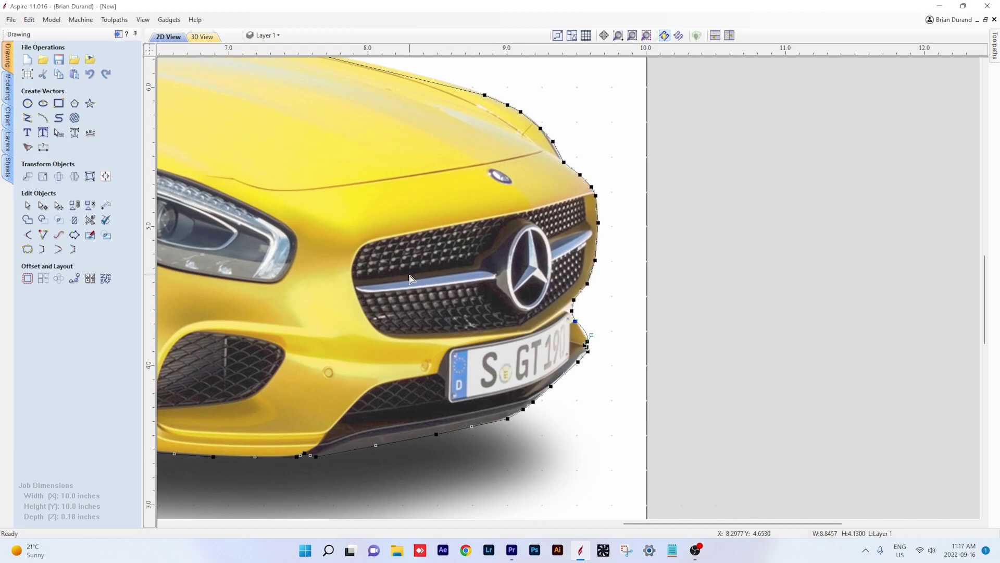
pyautogui.scroll(-2, 456, 306)
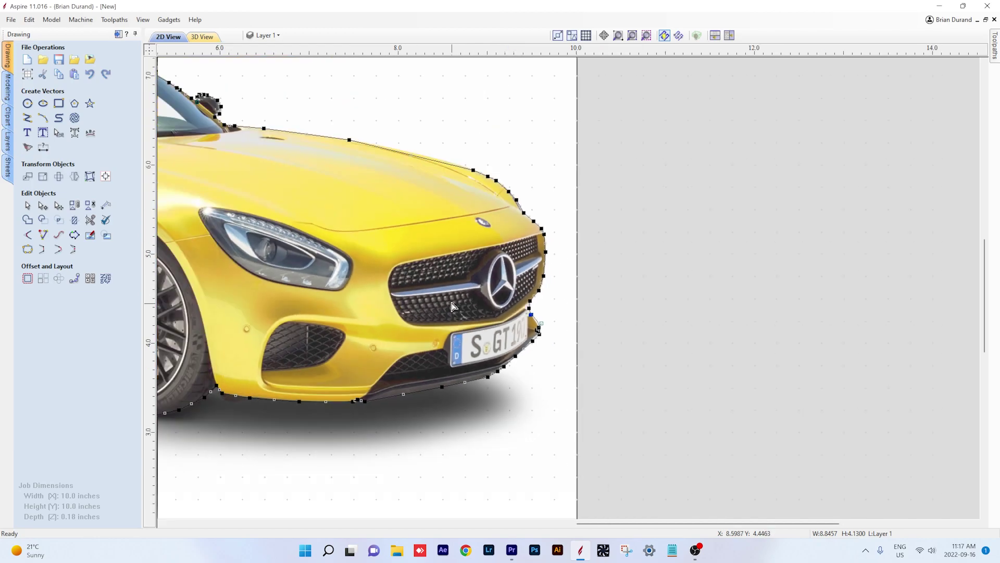
pyautogui.moveTo(334, 213); pyautogui.dragTo(651, 272, button='middle')
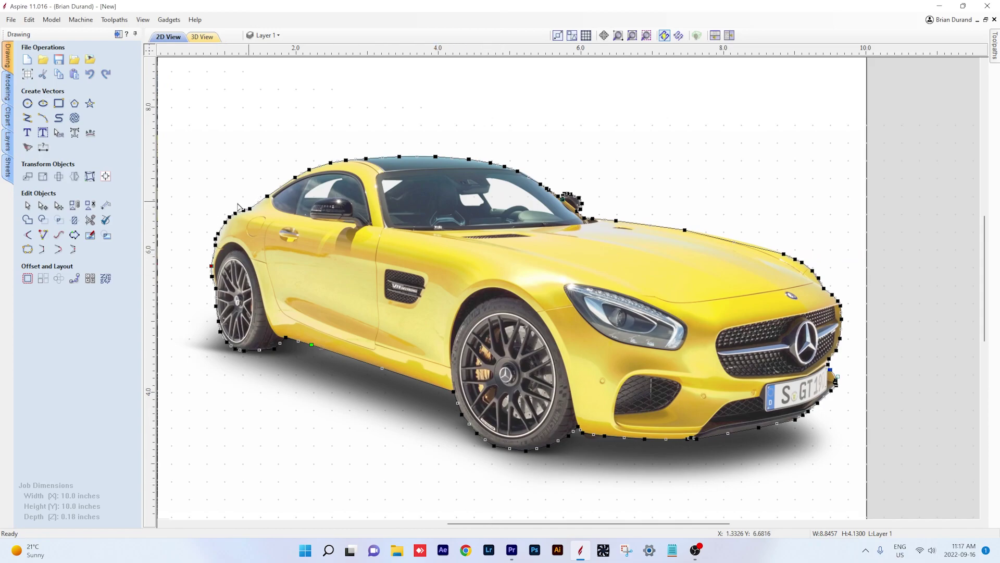